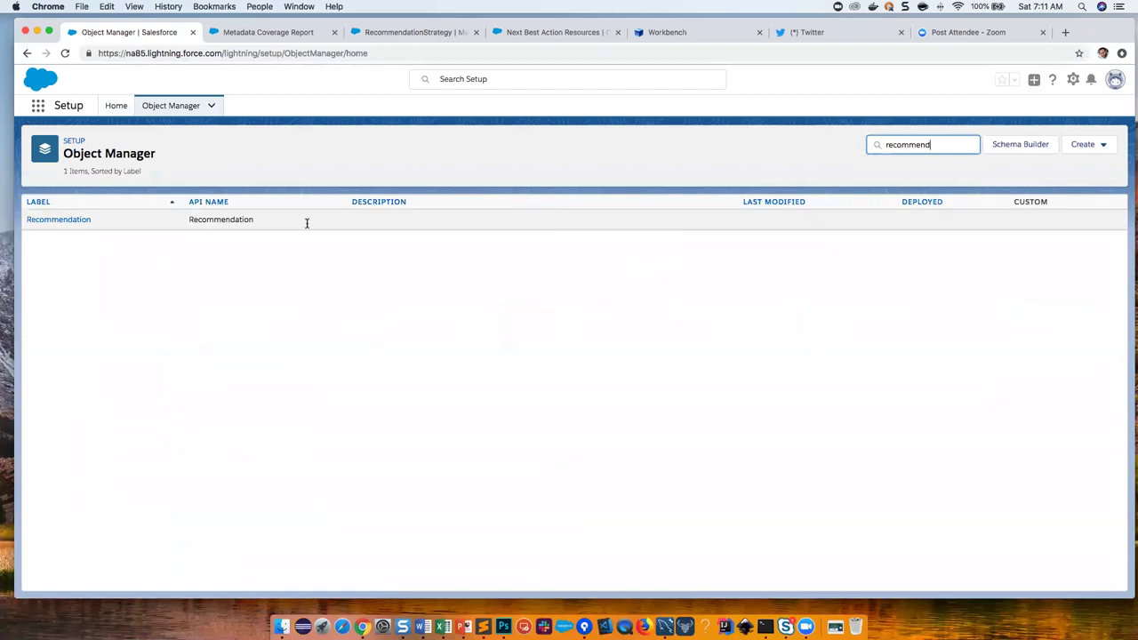
# - Open the Recommendation object and show its fields and relationships
pyautogui.doubleClick(188, 218)
pyautogui.click(102, 256)
pyautogui.click(64, 222)
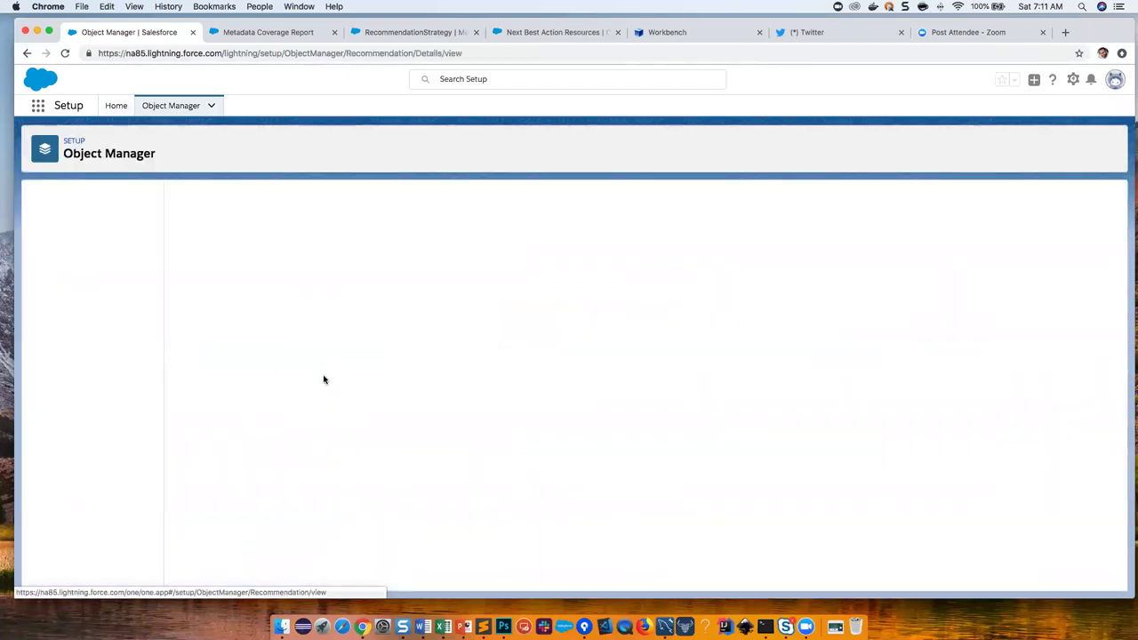
pyautogui.click(108, 224)
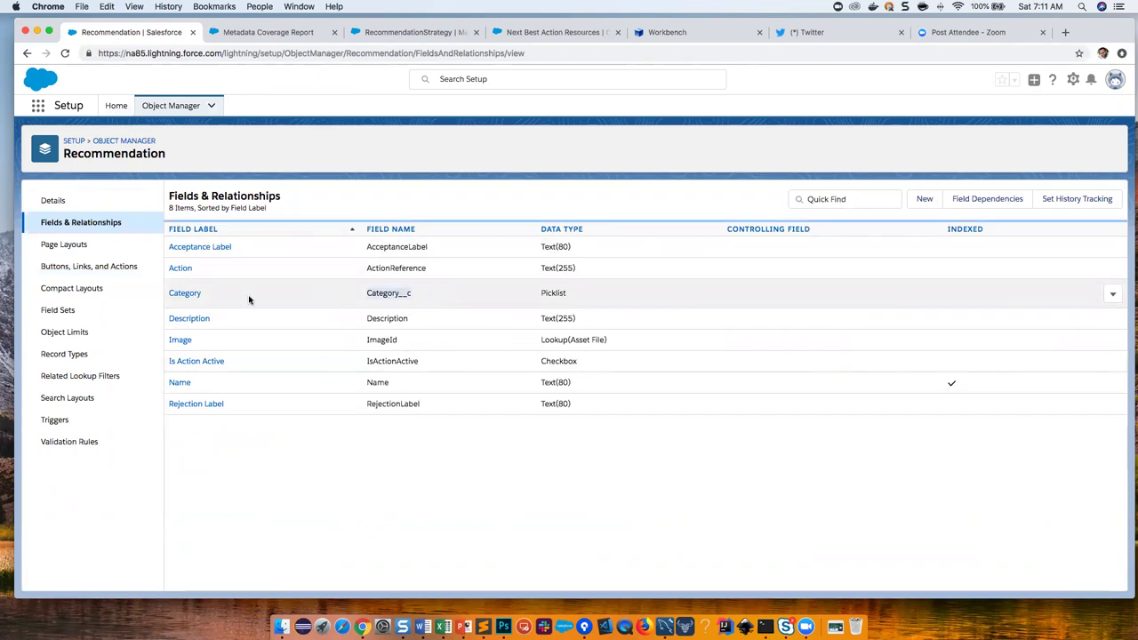
# - Open the Category field of the Recommendation object and review its definition and picklist values
pyautogui.click(185, 294)
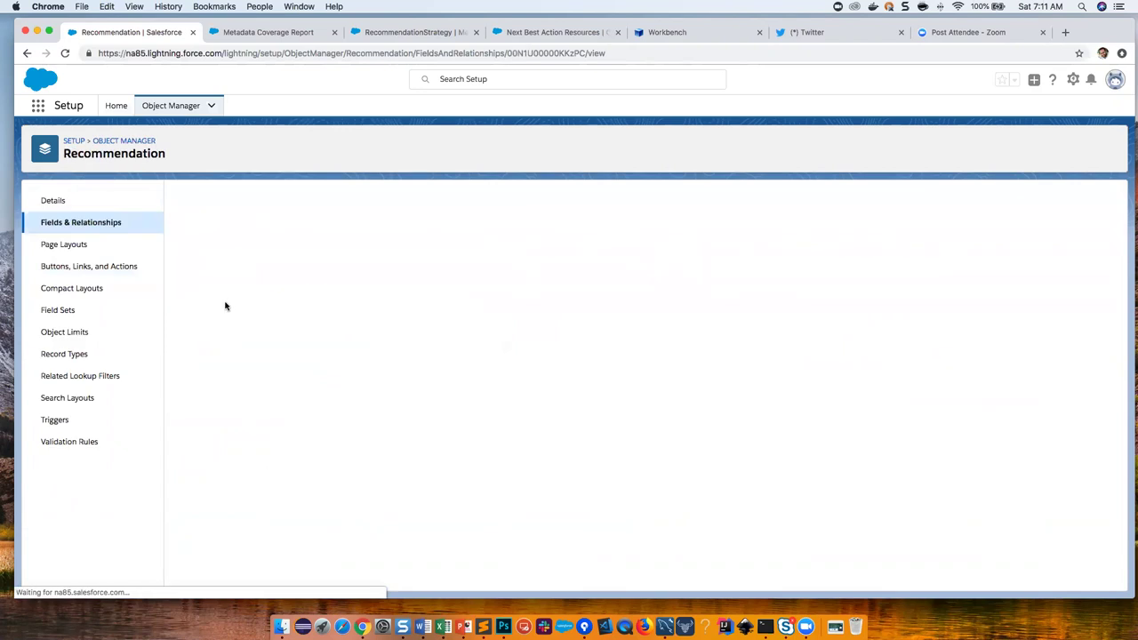
pyautogui.scroll(-3, 307, 382)
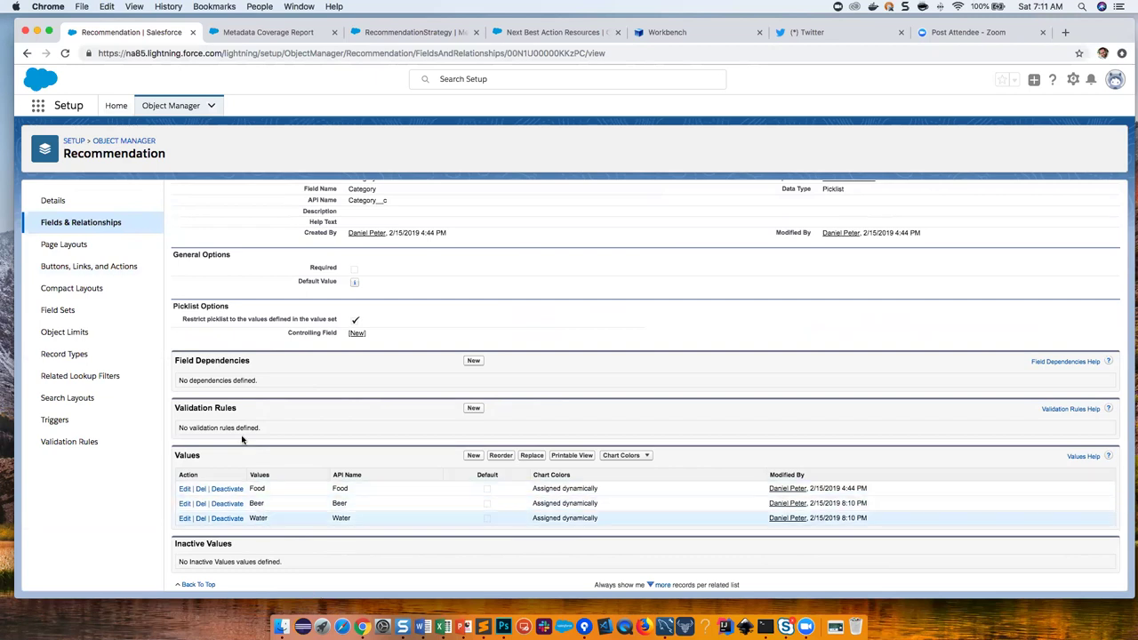
pyautogui.scroll(3, 381, 320)
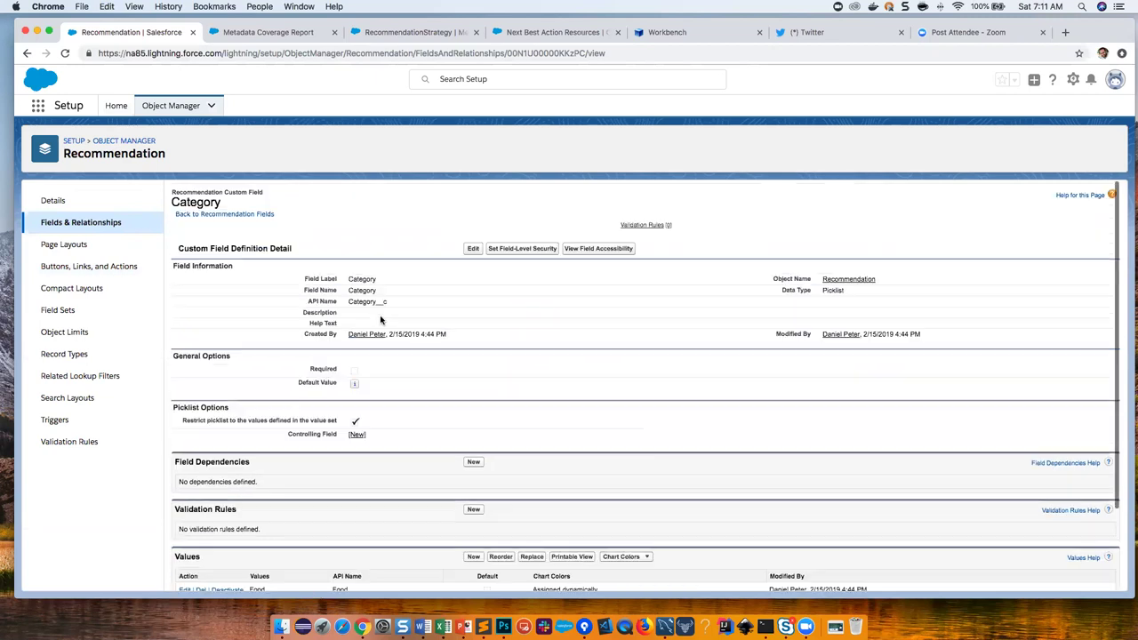
# - Leave the Category field definition and switch to the Sales app
pyautogui.click(172, 106)
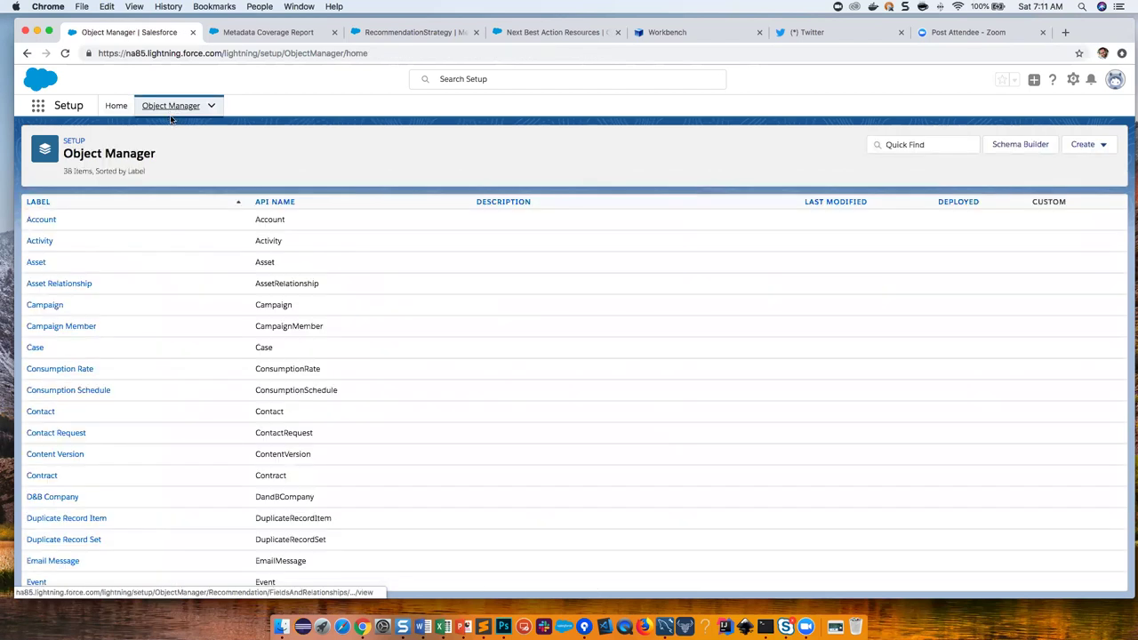
pyautogui.click(38, 106)
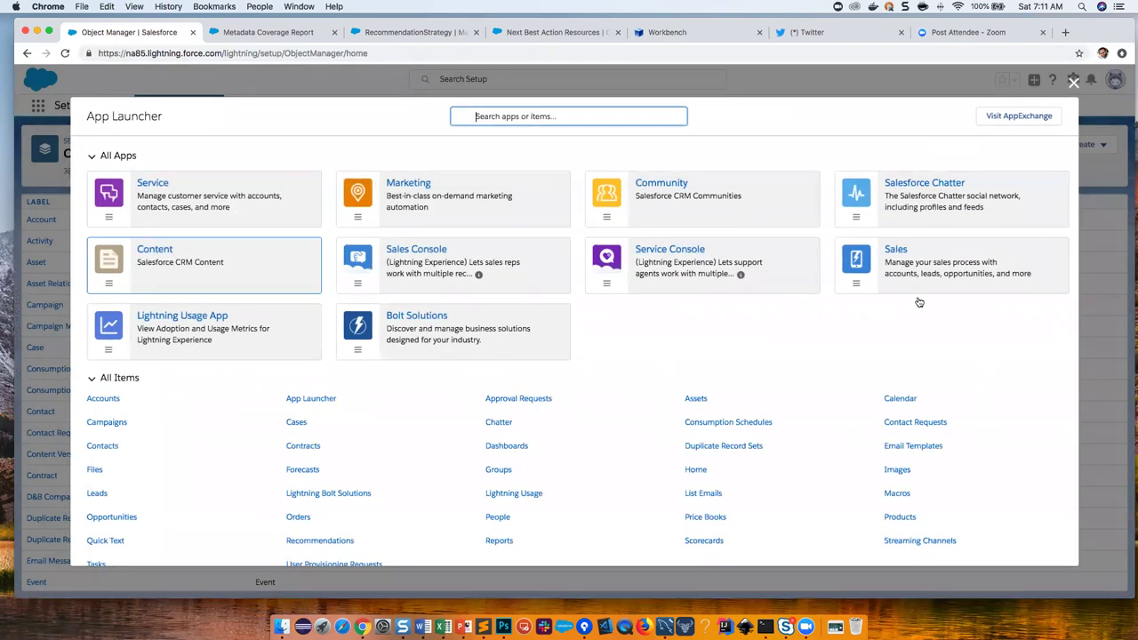
pyautogui.press('Return')
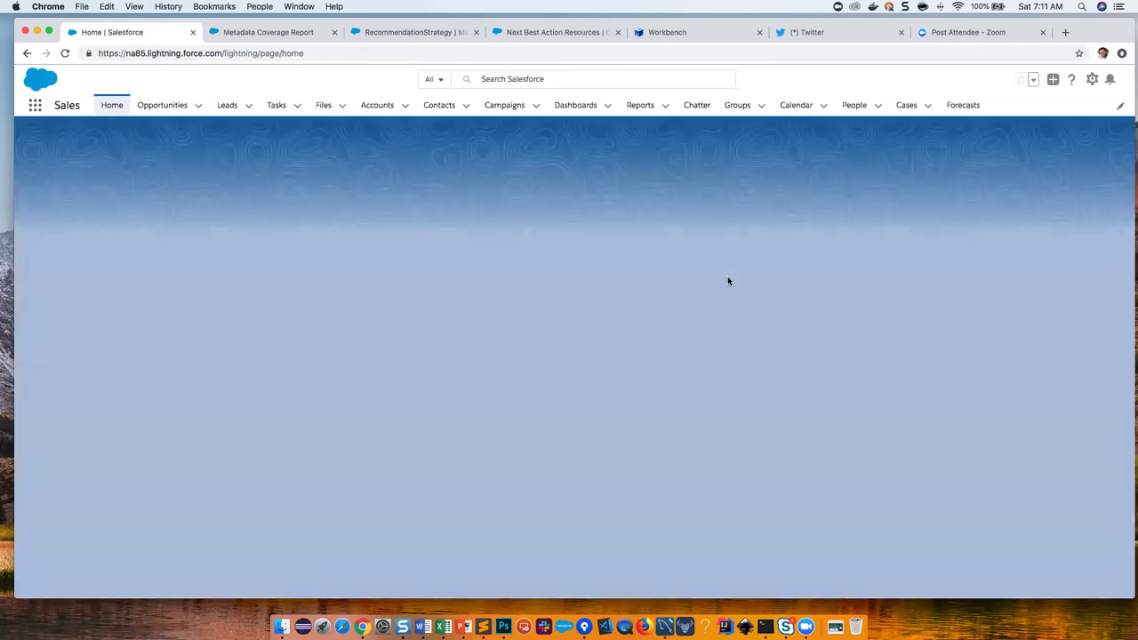
pyautogui.click(501, 78)
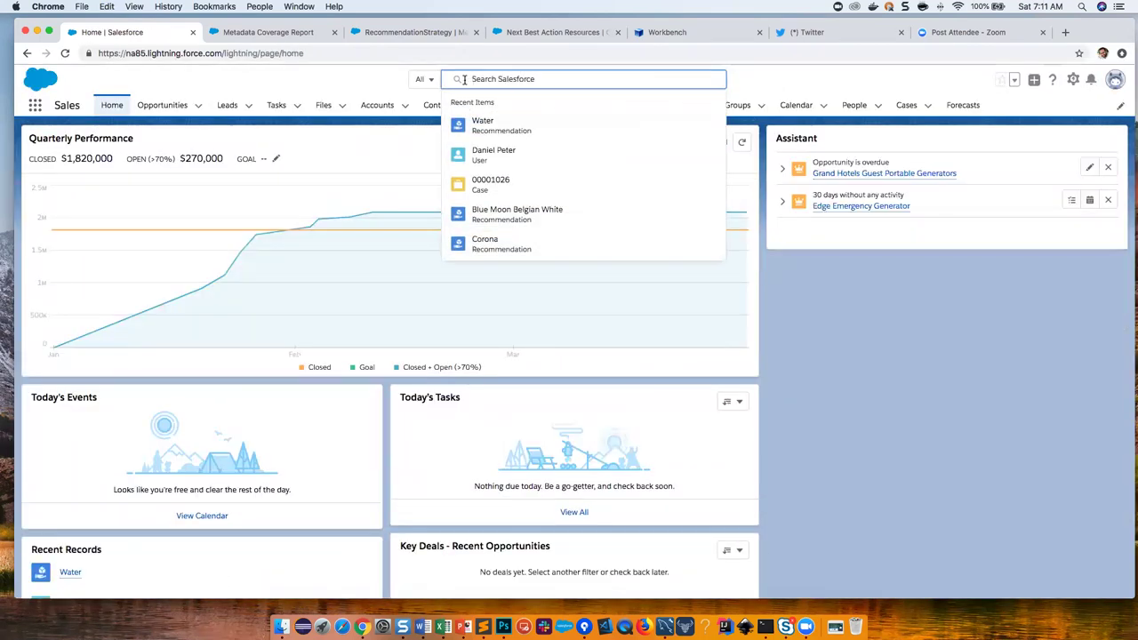
# - Find the Recommendations item by searching for "rec" and open the Water record from the All Recommendations list
pyautogui.click(35, 107)
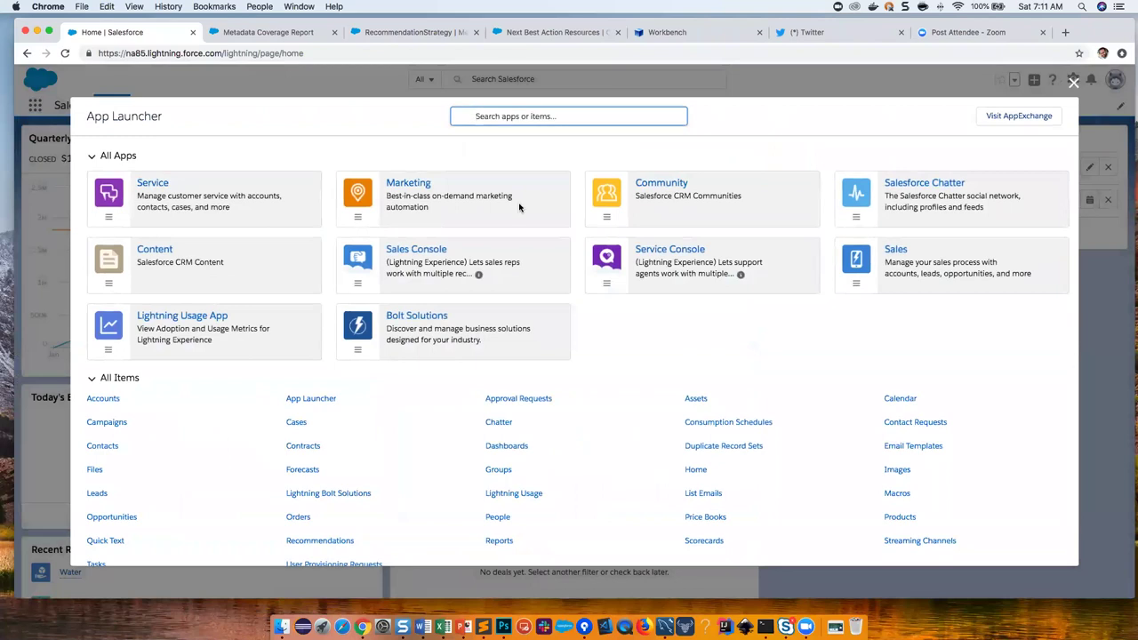
pyautogui.write('rec')
pyautogui.click(521, 208)
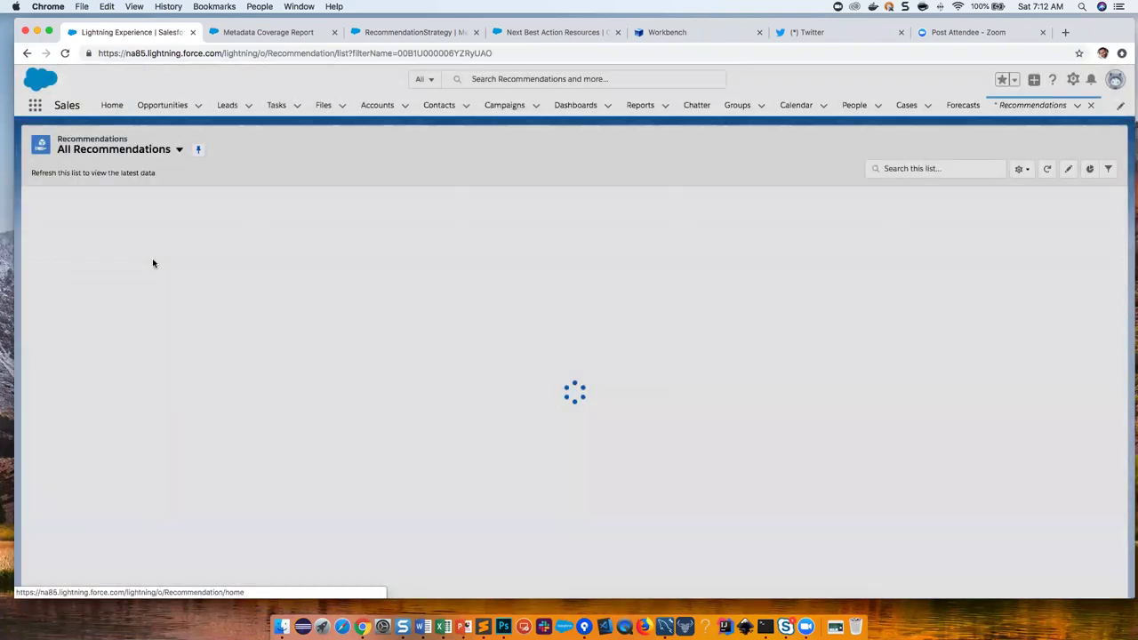
pyautogui.click(152, 264)
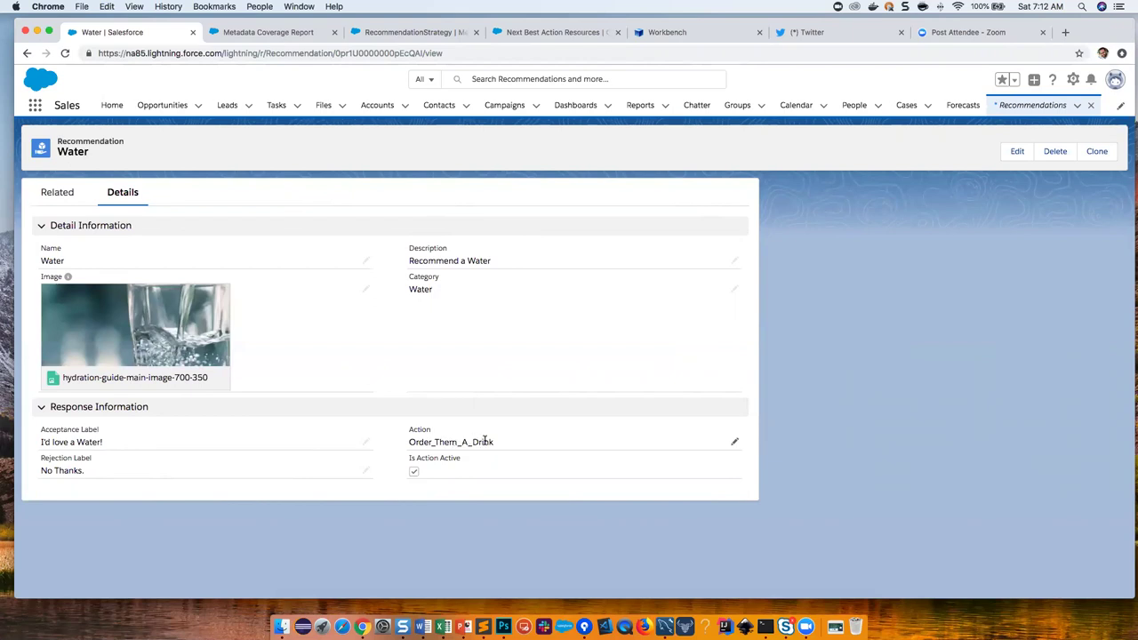
# - Open the Water recommendation for inline editing and examine the options available for its Action field
pyautogui.click(734, 442)
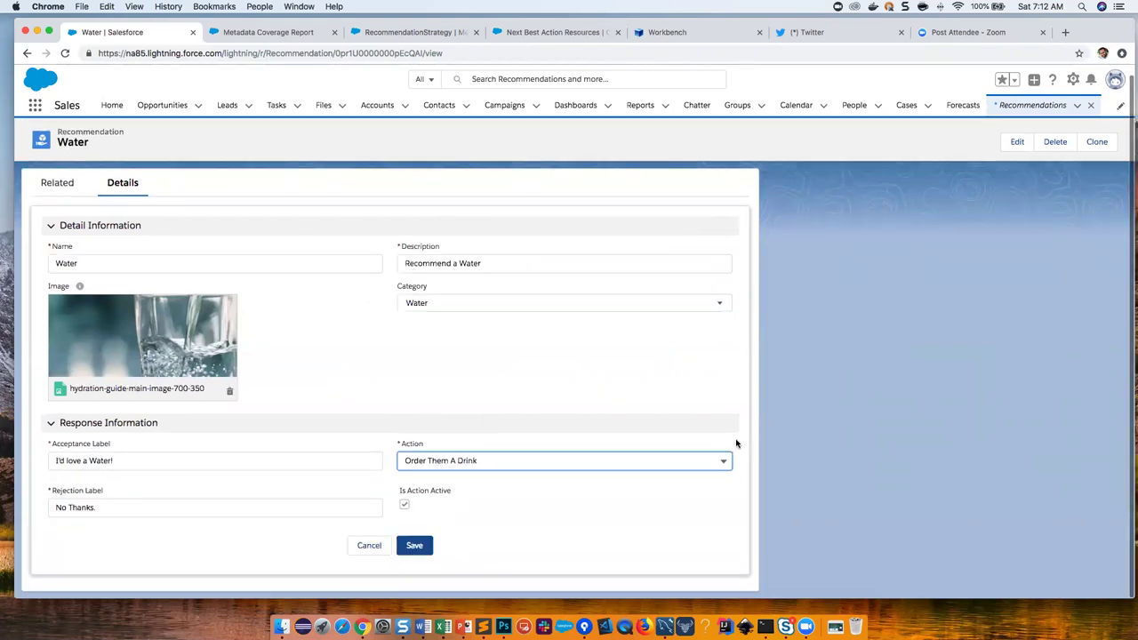
pyautogui.click(724, 460)
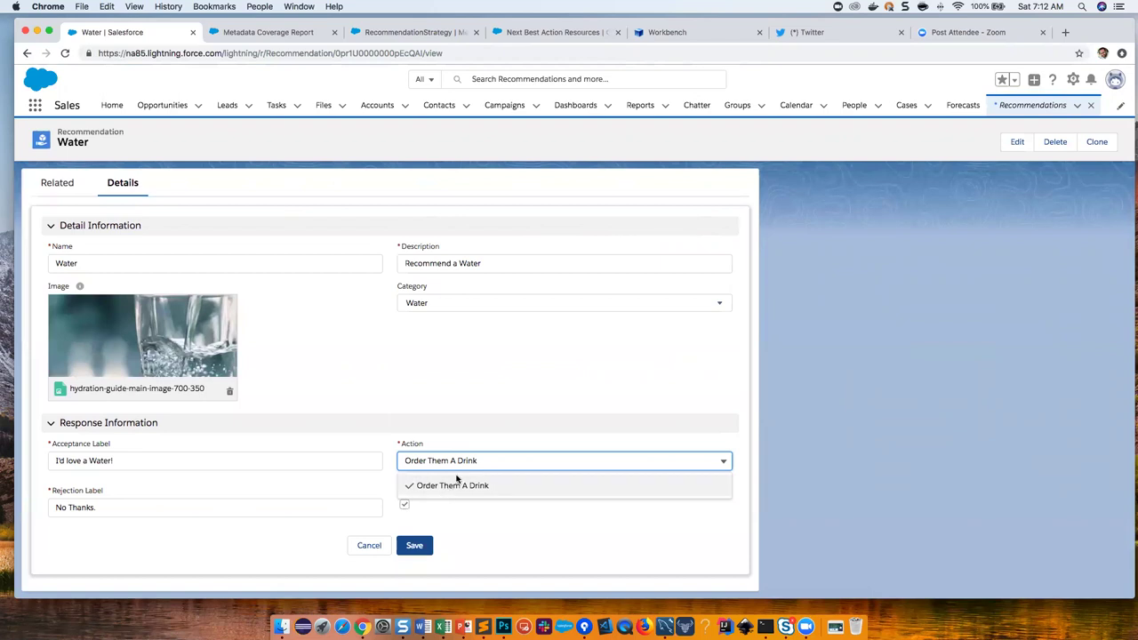
pyautogui.click(502, 519)
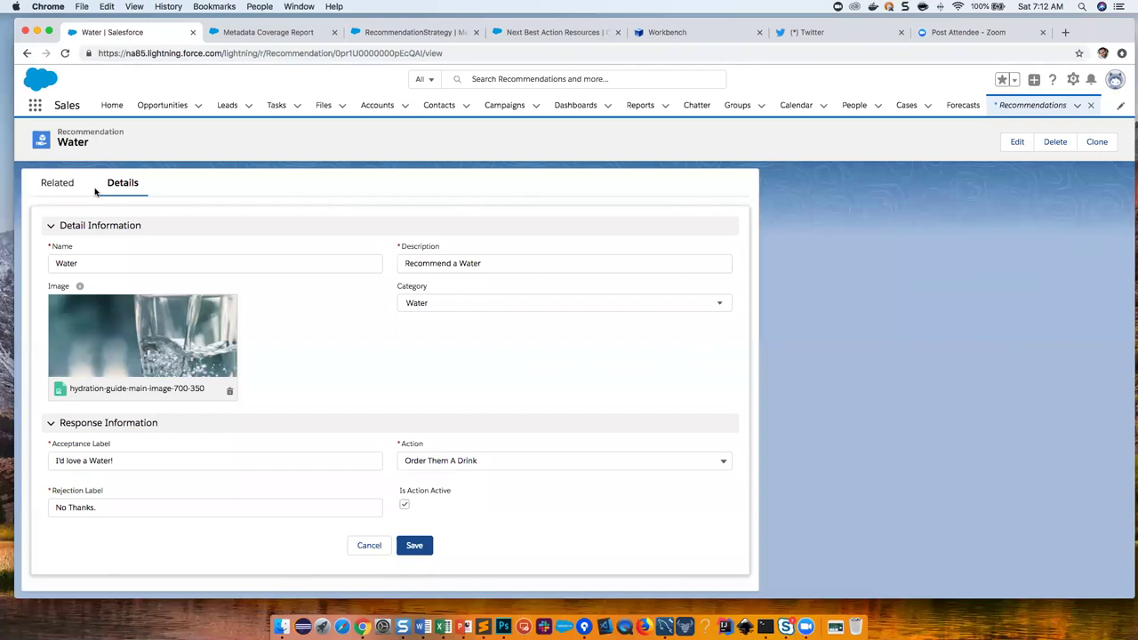
pyautogui.scroll(-1, 327, 306)
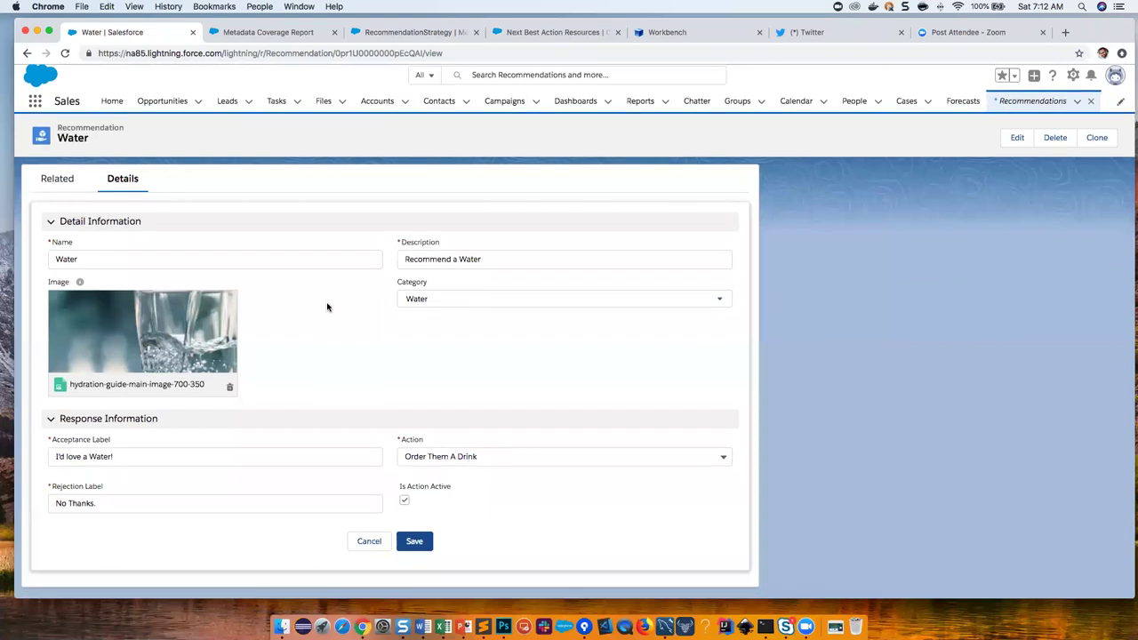
pyautogui.scroll(2, 327, 307)
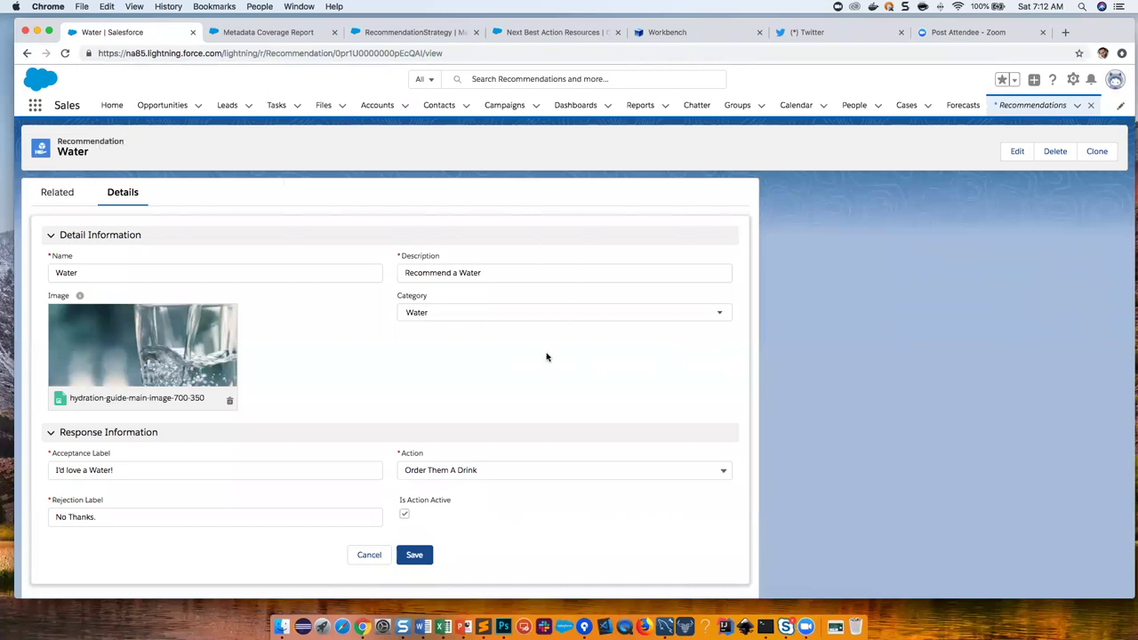
# - Find Flows in Setup, open the Order Them A Drink flow version to examine its elements, and return to the flow list
pyautogui.click(1074, 82)
pyautogui.click(1036, 114)
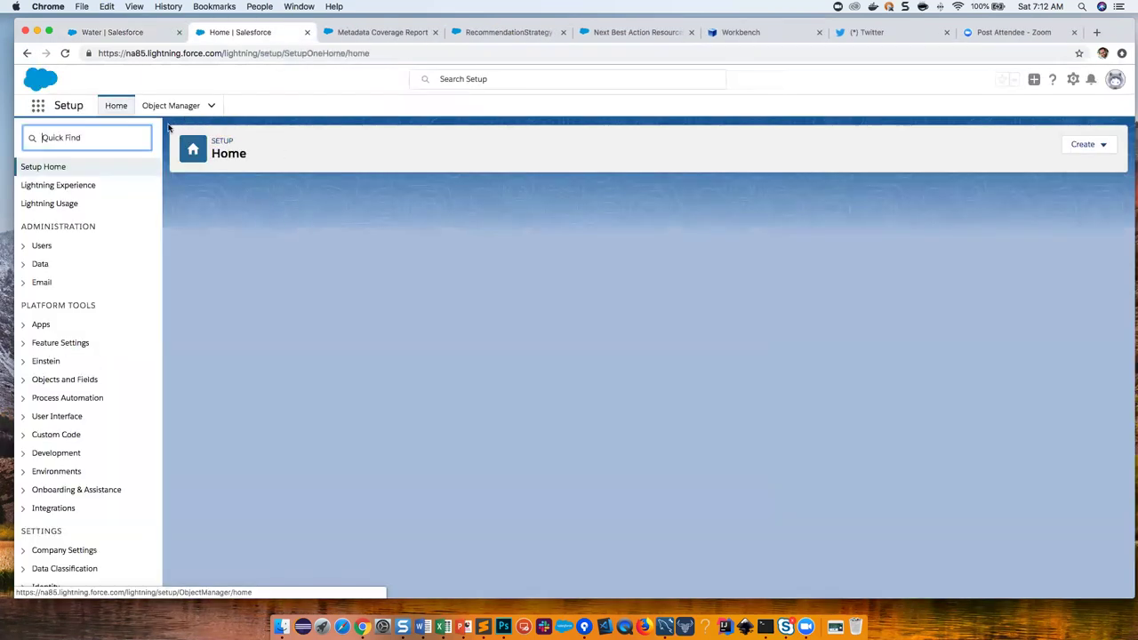
pyautogui.write('flow')
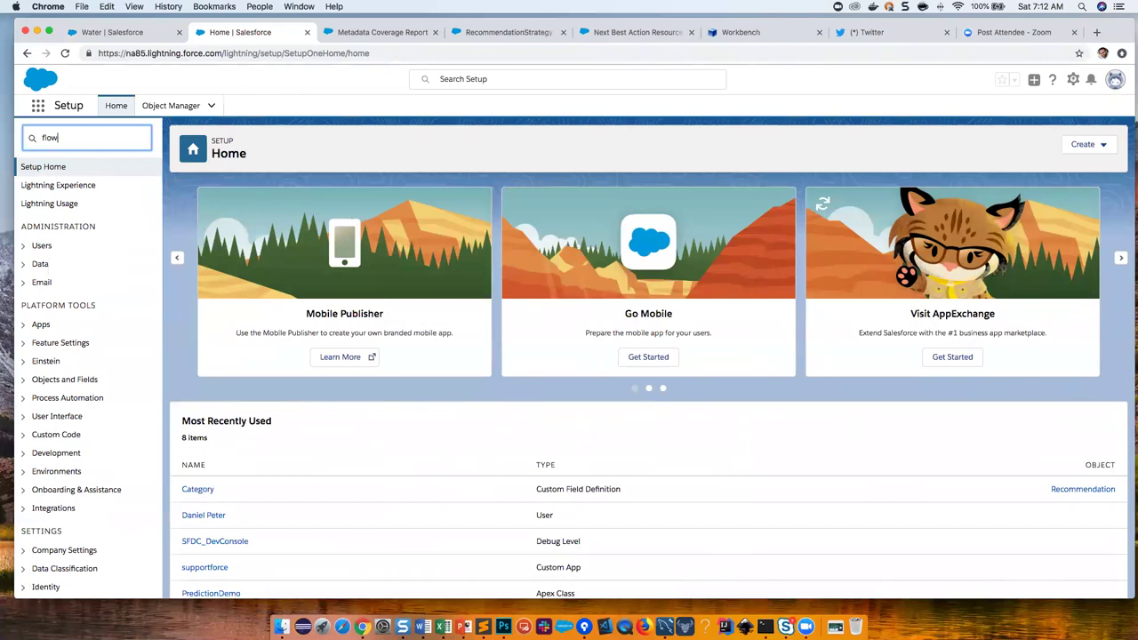
pyautogui.click(59, 239)
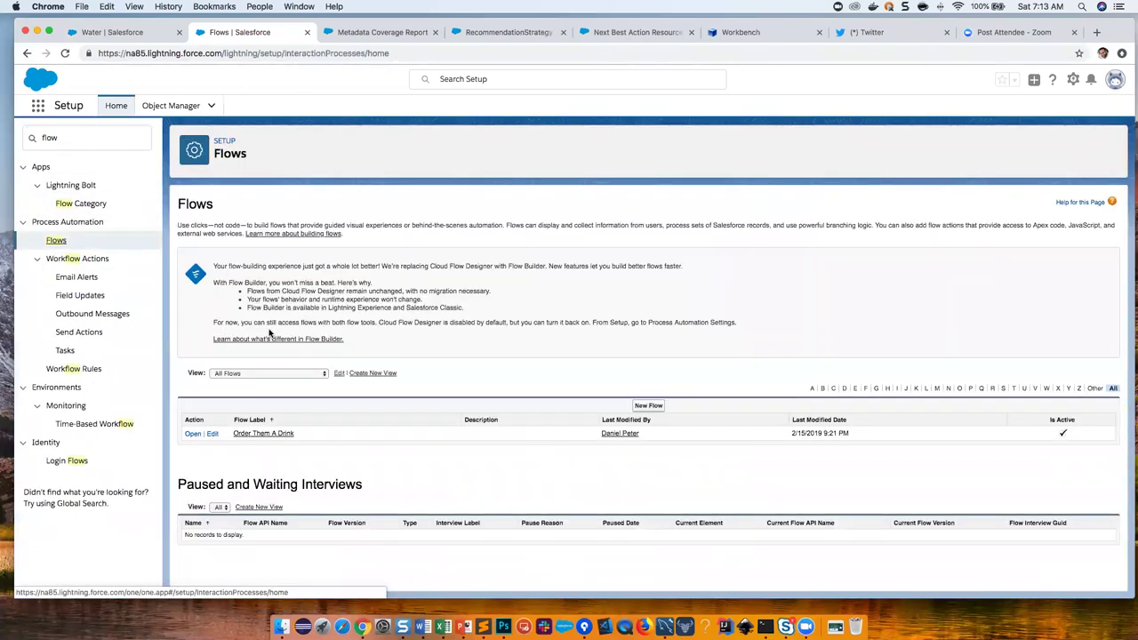
pyautogui.click(277, 434)
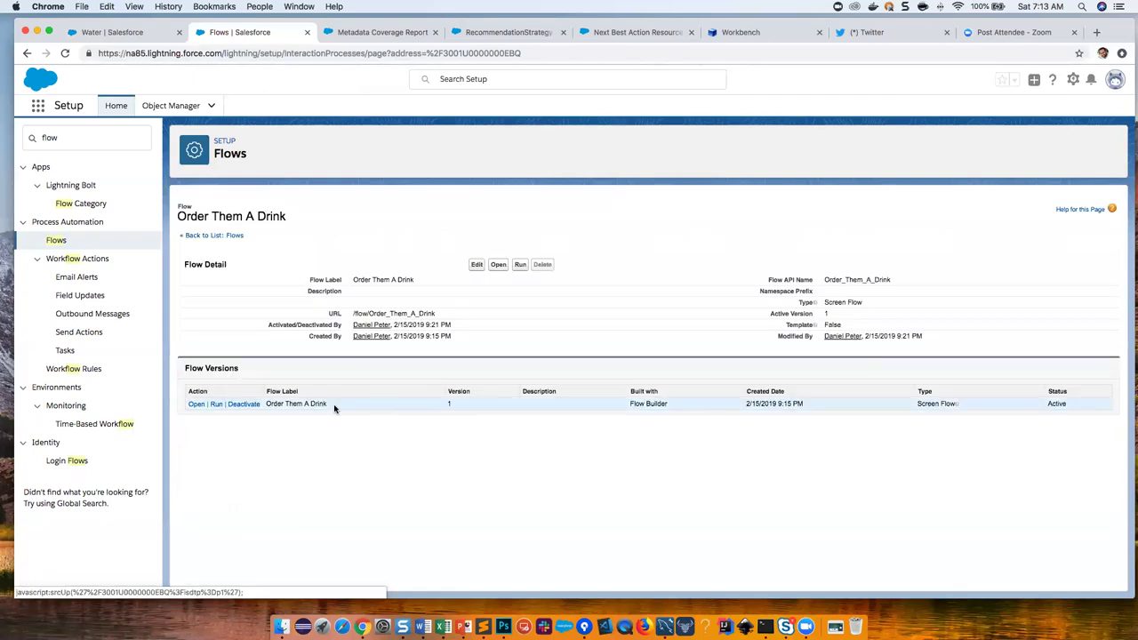
pyautogui.click(196, 403)
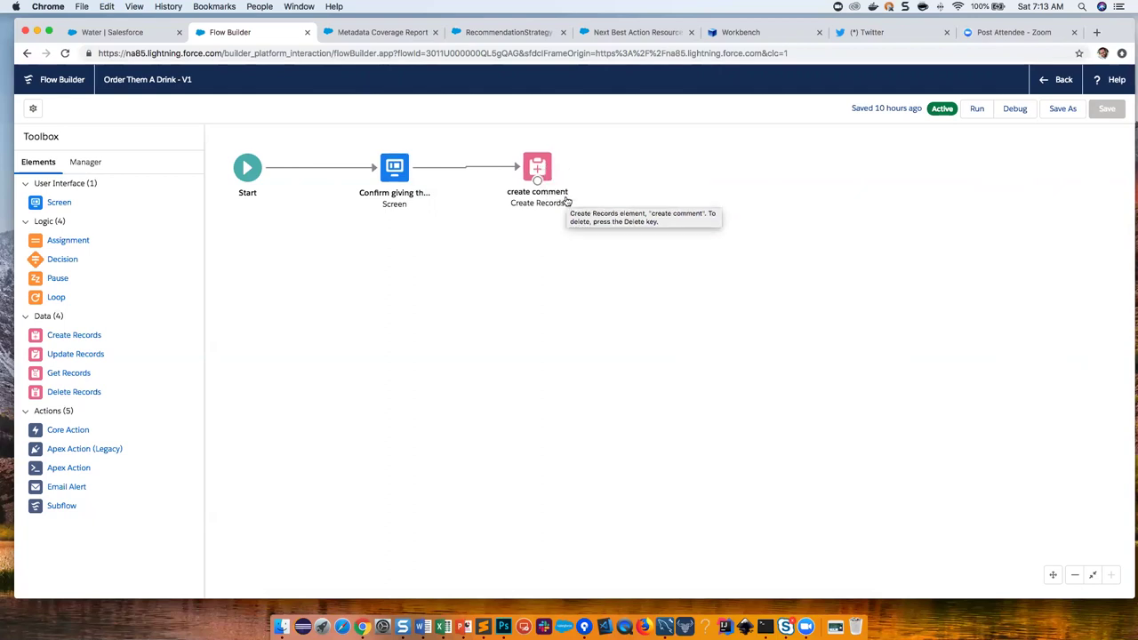
pyautogui.click(1063, 82)
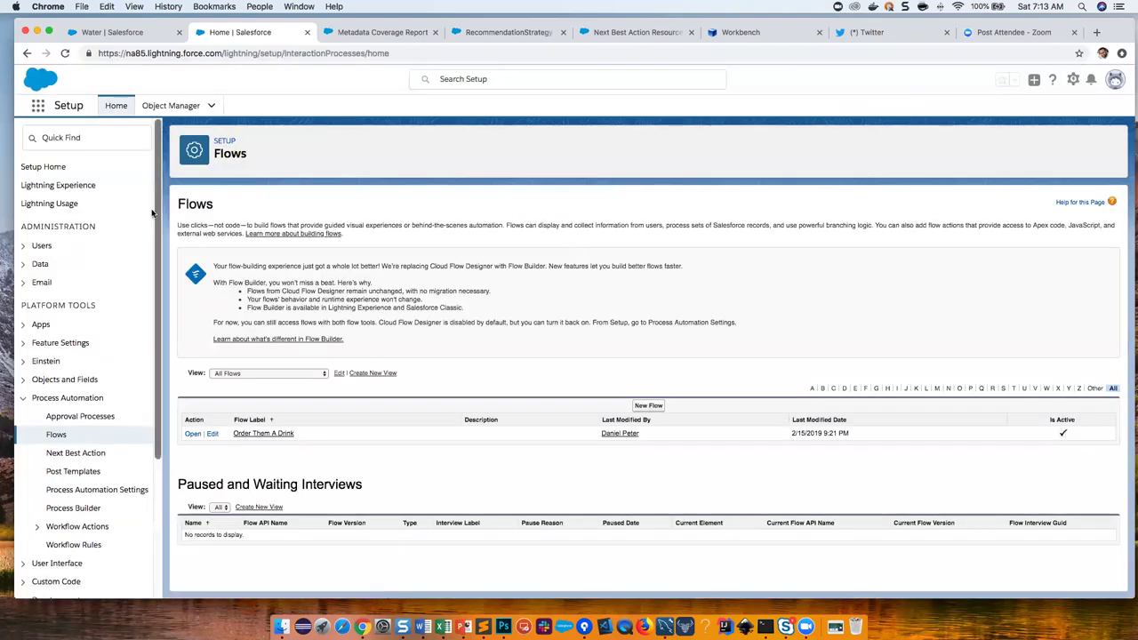
# - Find Next Best Action in Setup by searching for "str" and open the Food & Drink strategy
pyautogui.click(103, 138)
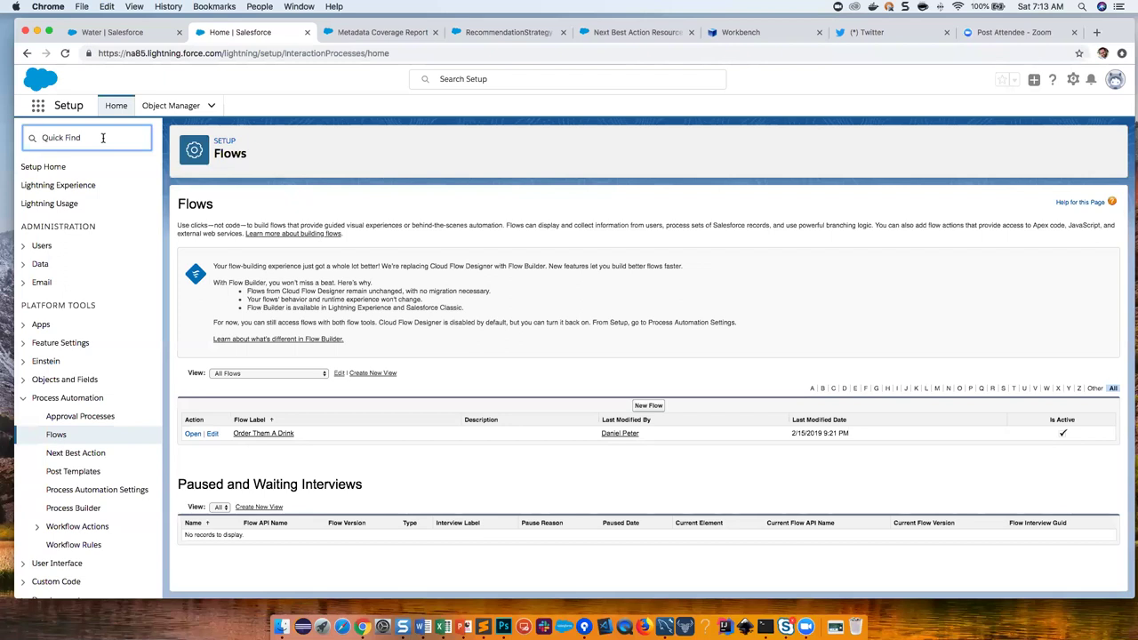
pyautogui.write('str')
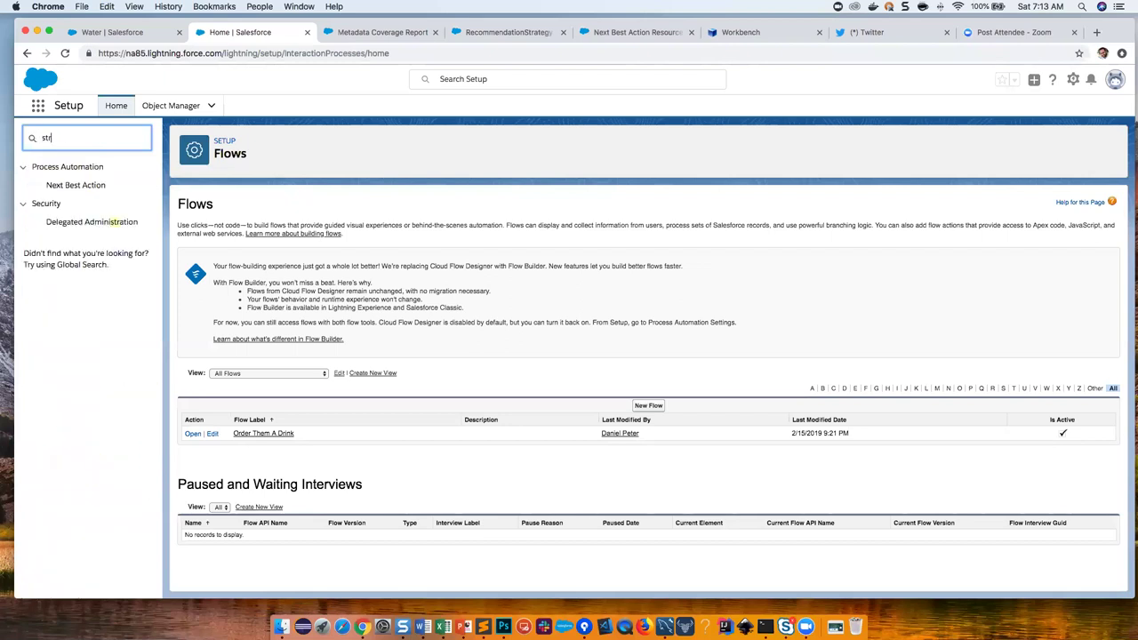
pyautogui.click(69, 186)
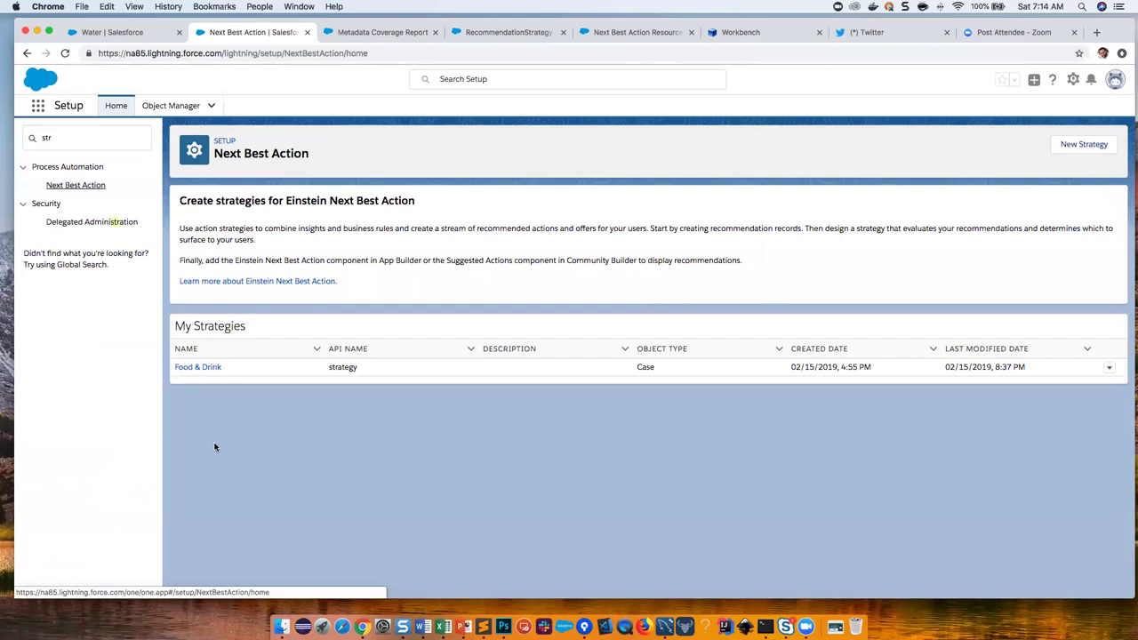
pyautogui.click(198, 367)
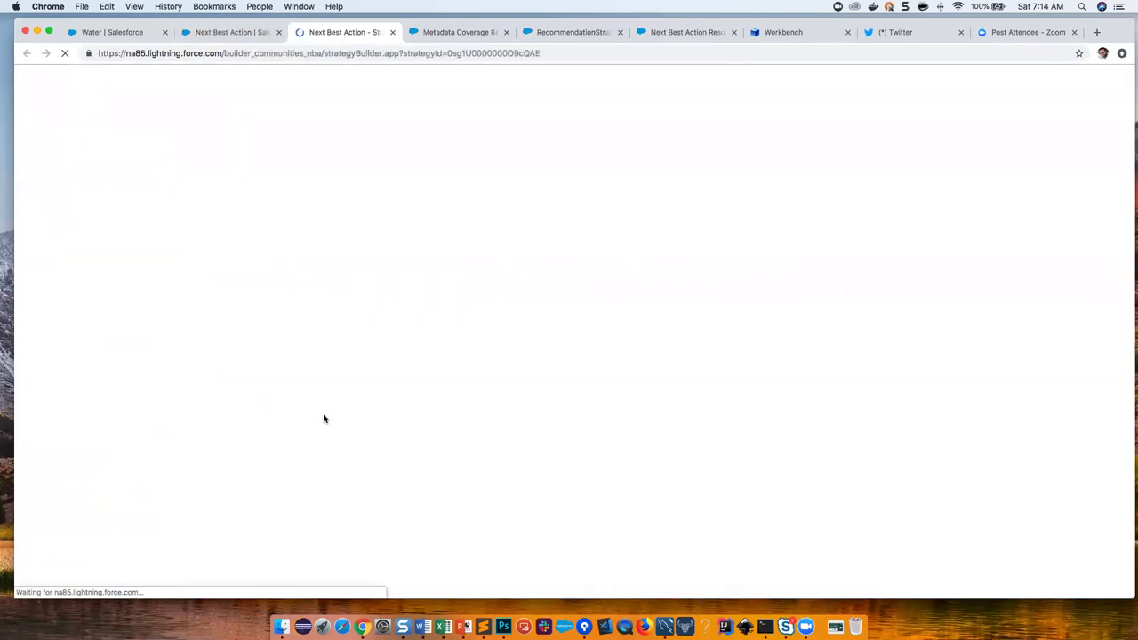
pyautogui.moveTo(1112, 34); pyautogui.dragTo(1109, 42)
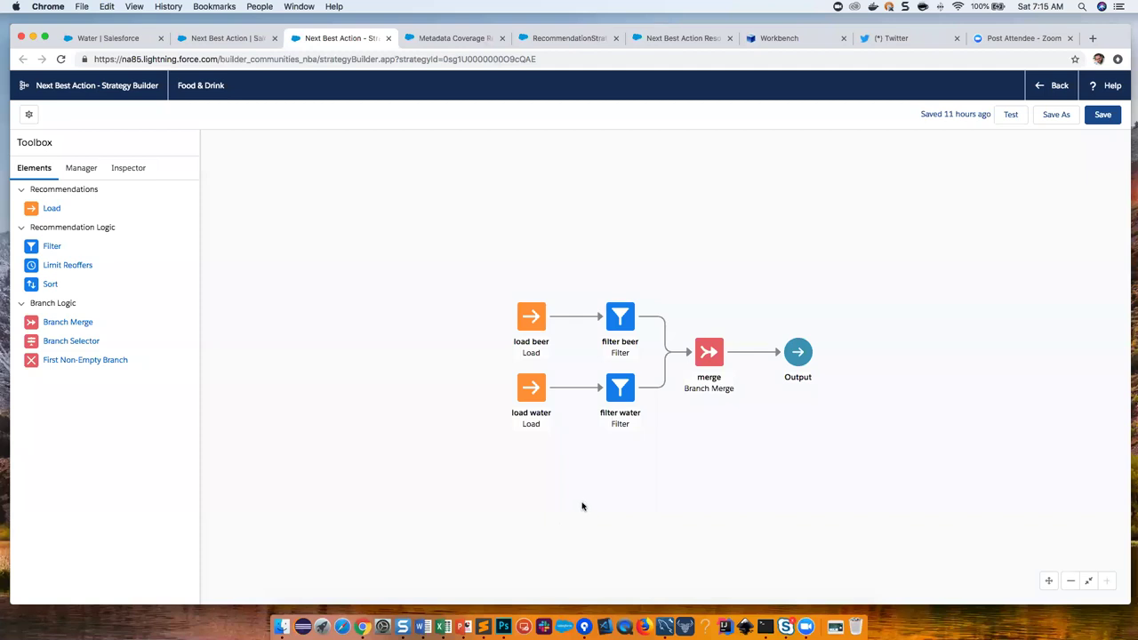
# - Inspect the load condition of the load beer element and close it without changes
pyautogui.click(534, 324)
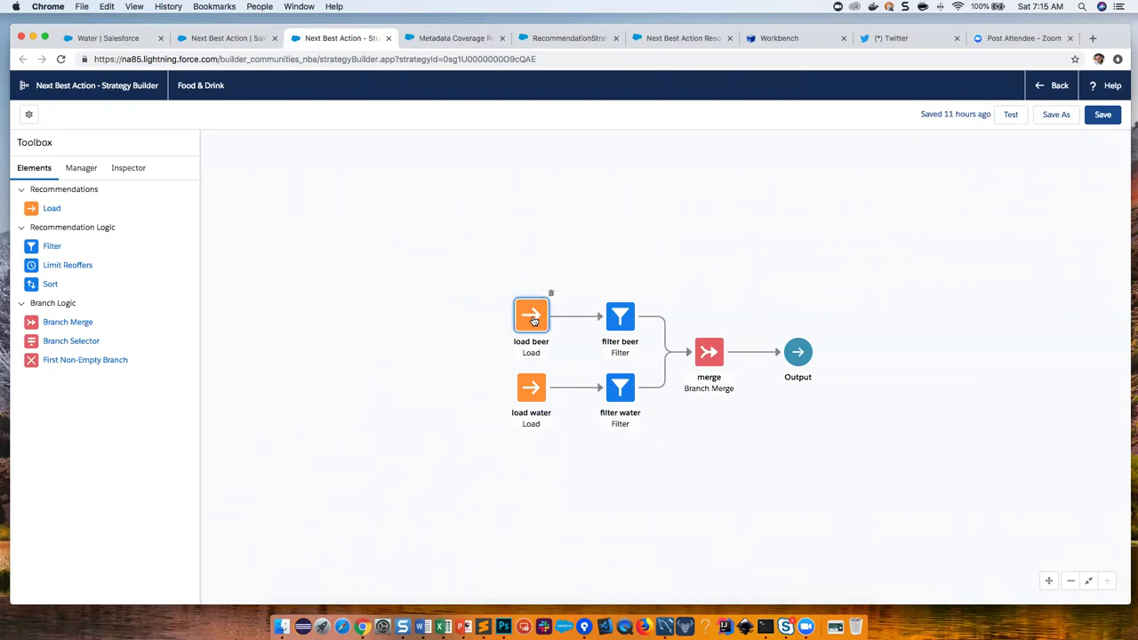
pyautogui.doubleClick(532, 319)
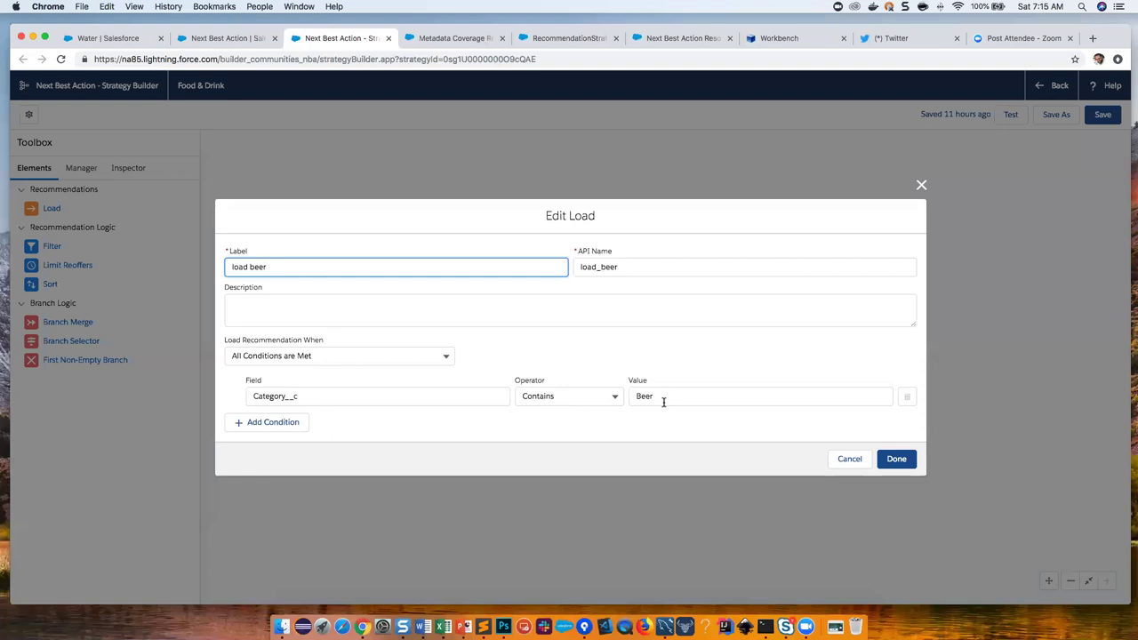
pyautogui.click(921, 185)
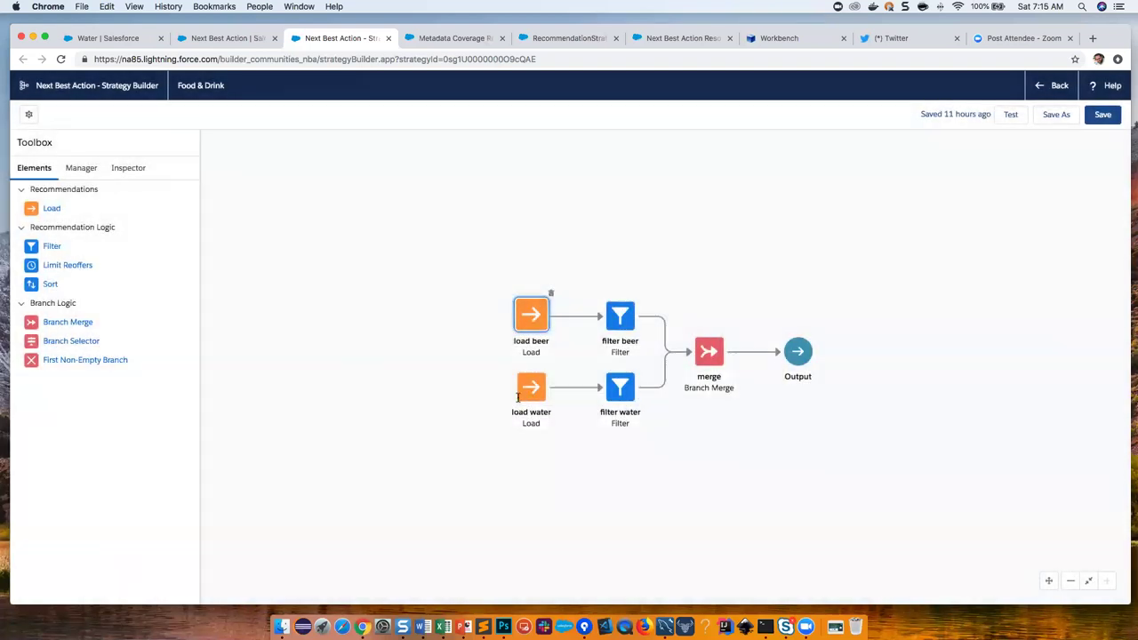
pyautogui.click(310, 392)
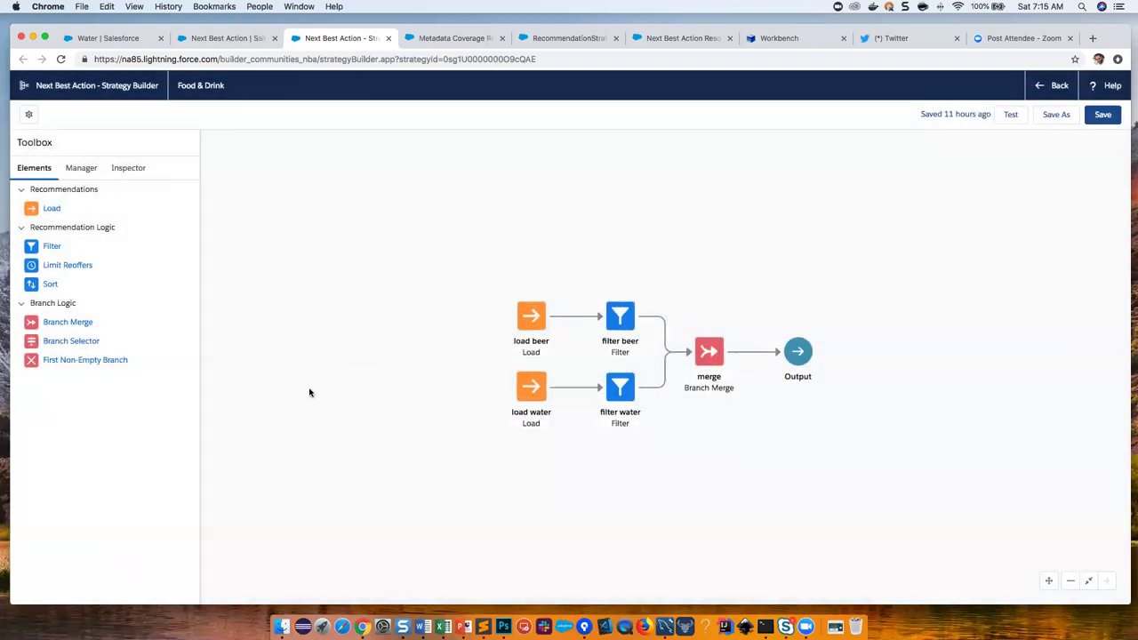
# - Inspect the load condition of the load water element and close it without changes
pyautogui.press('Tab')
pyautogui.press('Return')
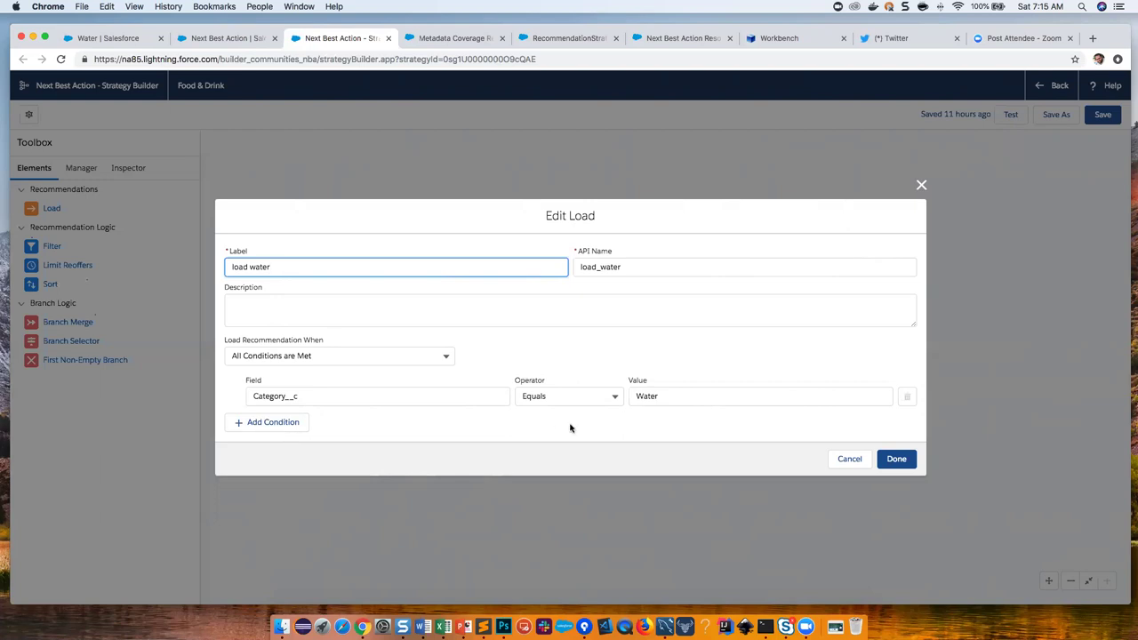
pyautogui.click(920, 185)
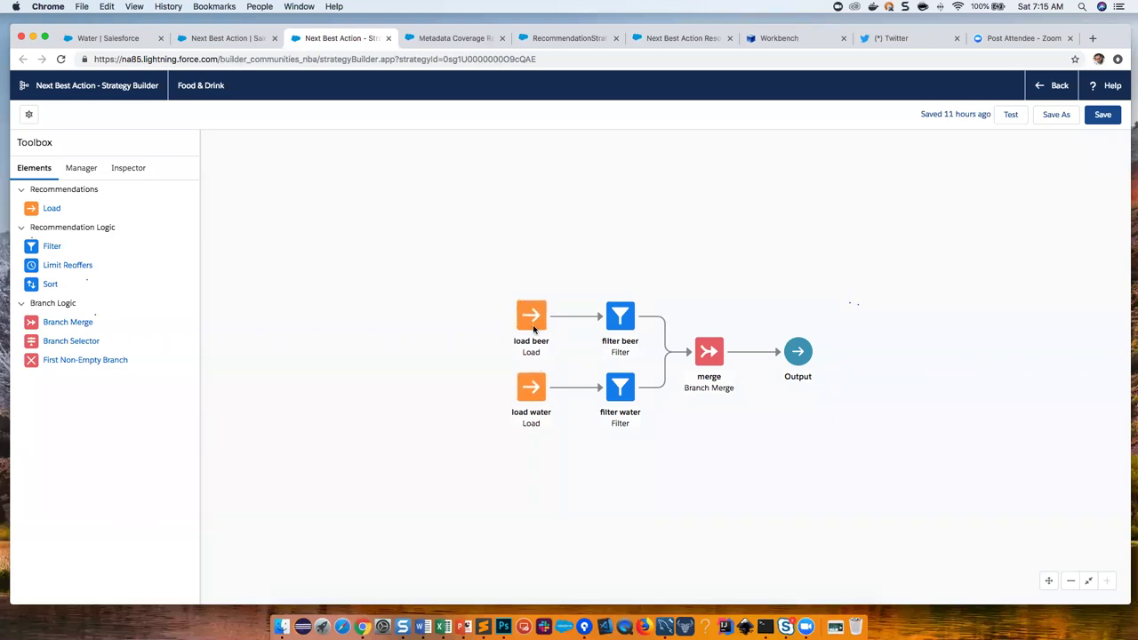
# - Inspect the filter beer element's expression and the SubjectSentiment connection of the strategy, closing both without changes
pyautogui.doubleClick(627, 322)
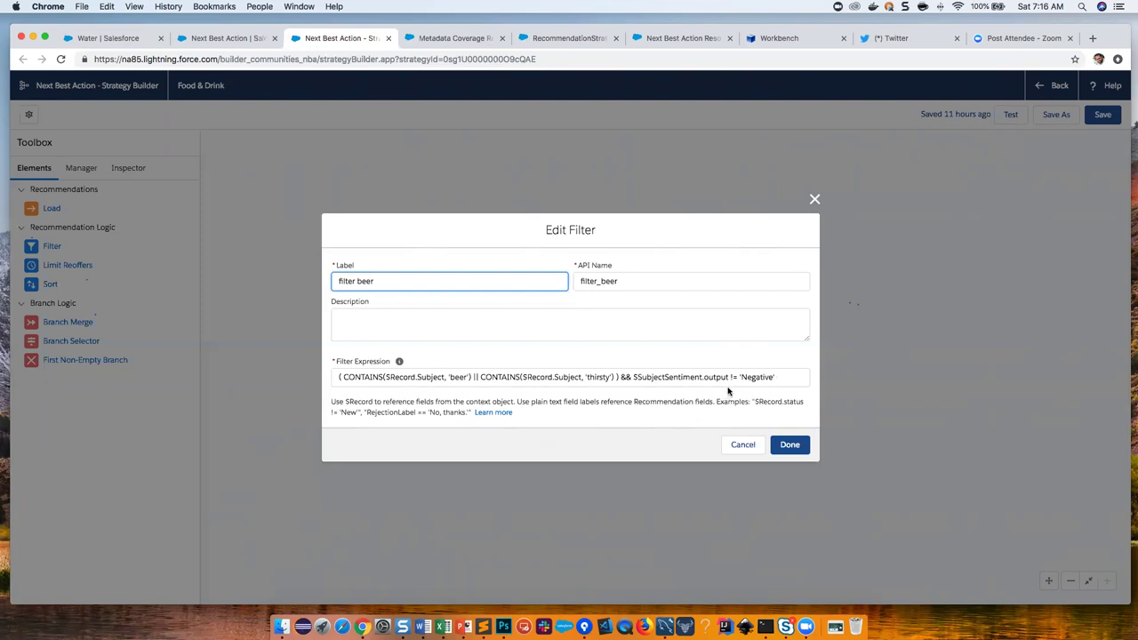
pyautogui.click(814, 199)
pyautogui.click(87, 169)
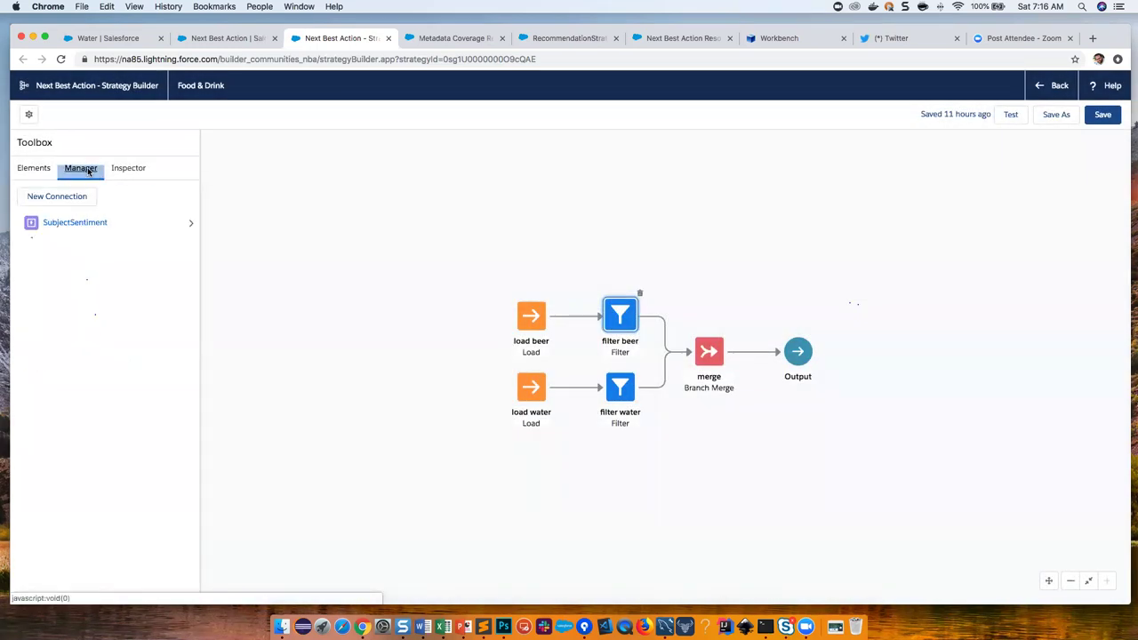
pyautogui.click(63, 224)
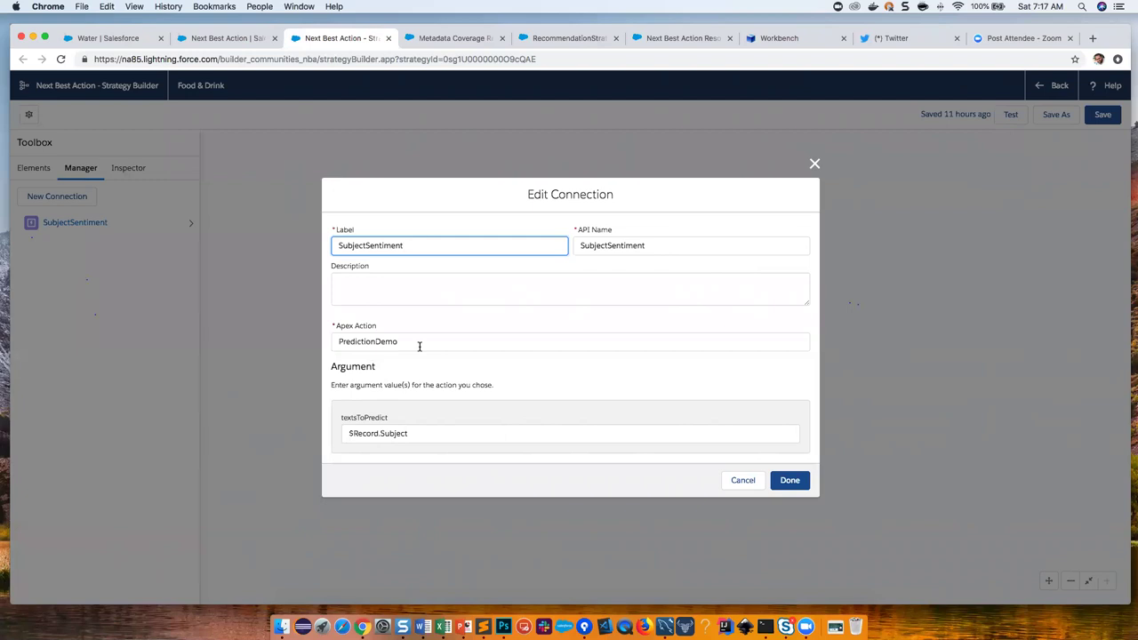
pyautogui.click(813, 164)
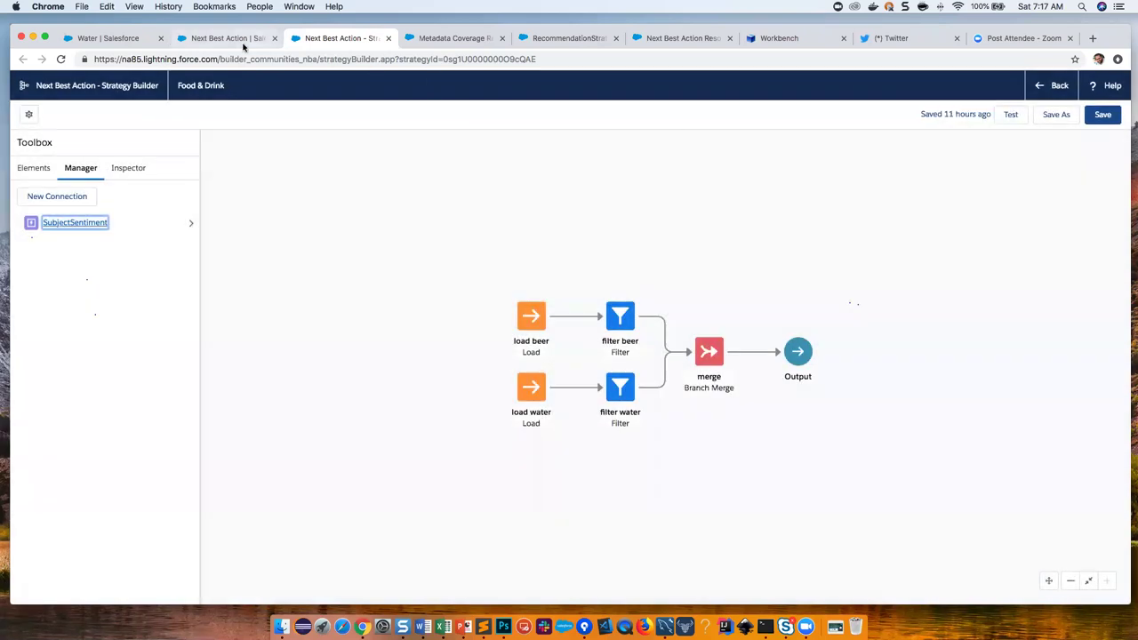
# - Open the Developer Console from Setup and examine the PredictionDemo class, especially its SentimentAnalysis.getSentiment call
pyautogui.click(235, 40)
pyautogui.click(1068, 85)
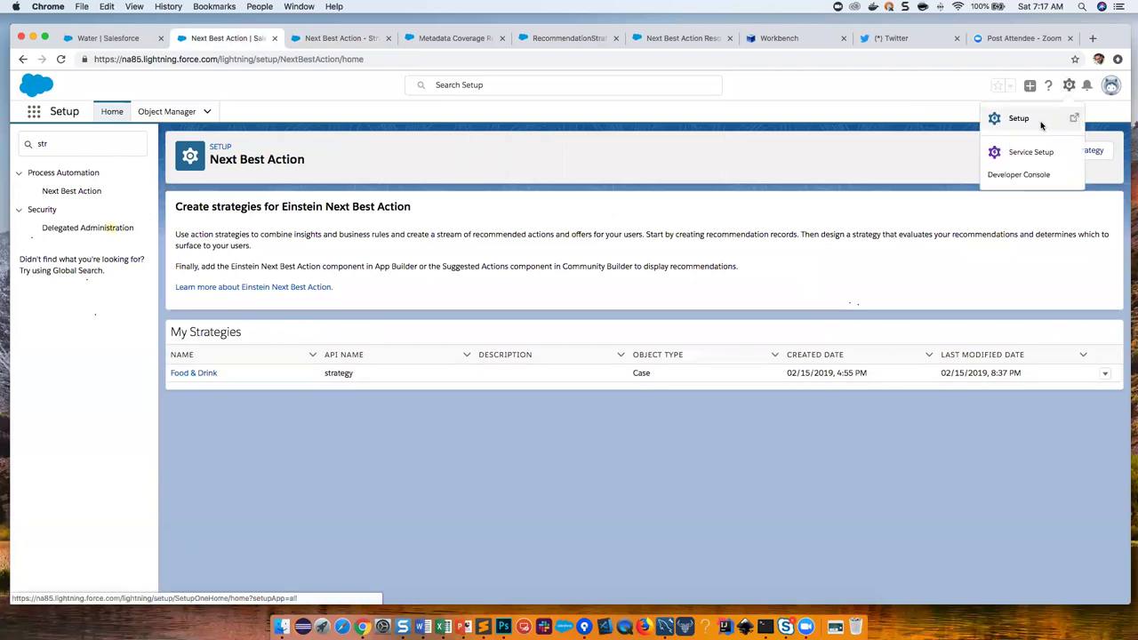
pyautogui.click(1022, 177)
pyautogui.click(420, 38)
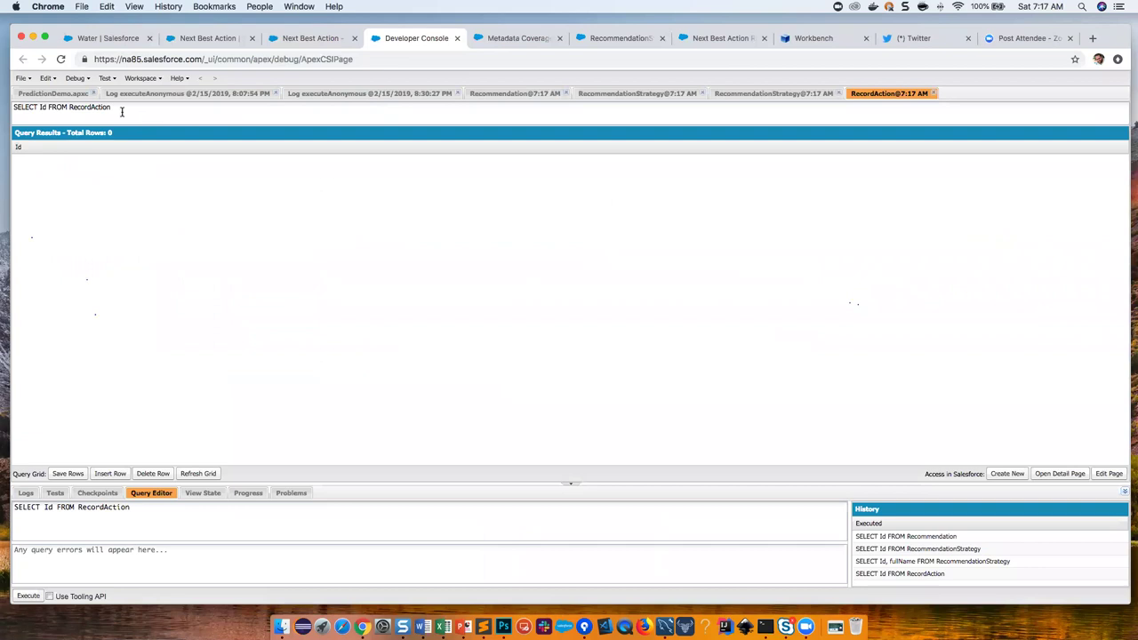
pyautogui.click(76, 96)
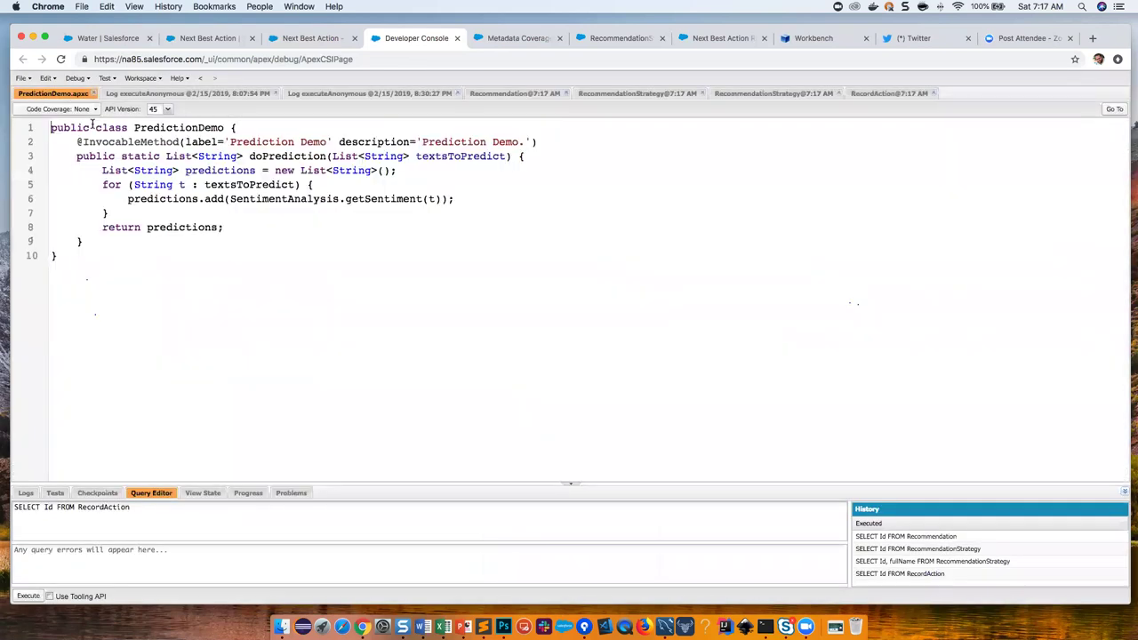
pyautogui.moveTo(51, 127); pyautogui.dragTo(109, 235)
pyautogui.click(167, 282)
pyautogui.moveTo(230, 198); pyautogui.dragTo(439, 198)
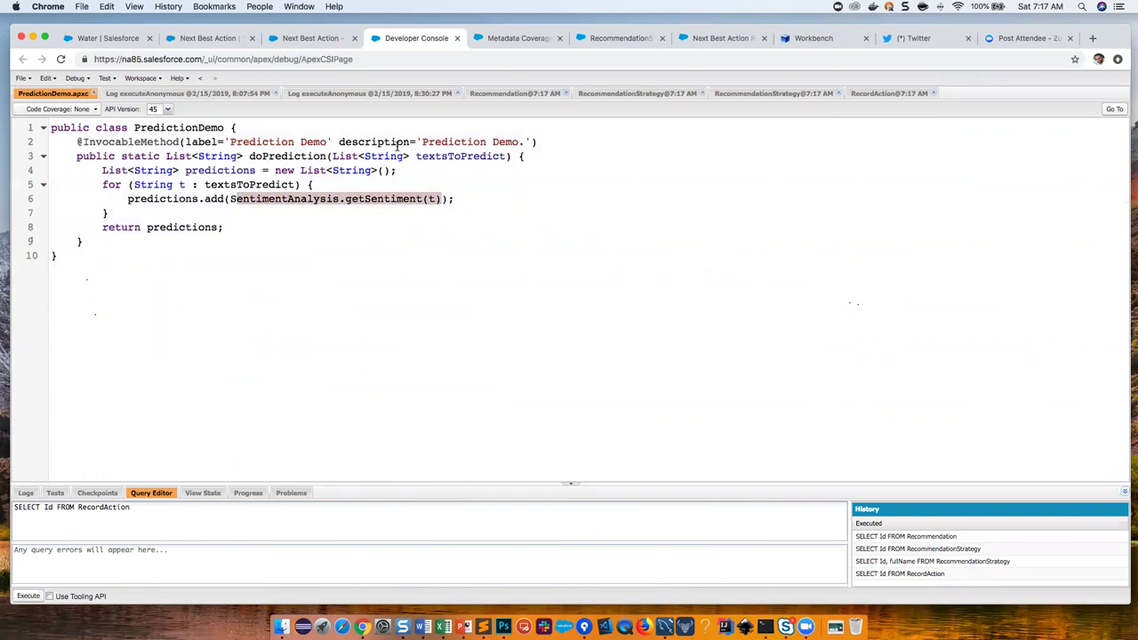
# - Open the SentimentAnalysis Apex class and examine its getSentiment method, including the callout and the line that parses the response
pyautogui.click(21, 78)
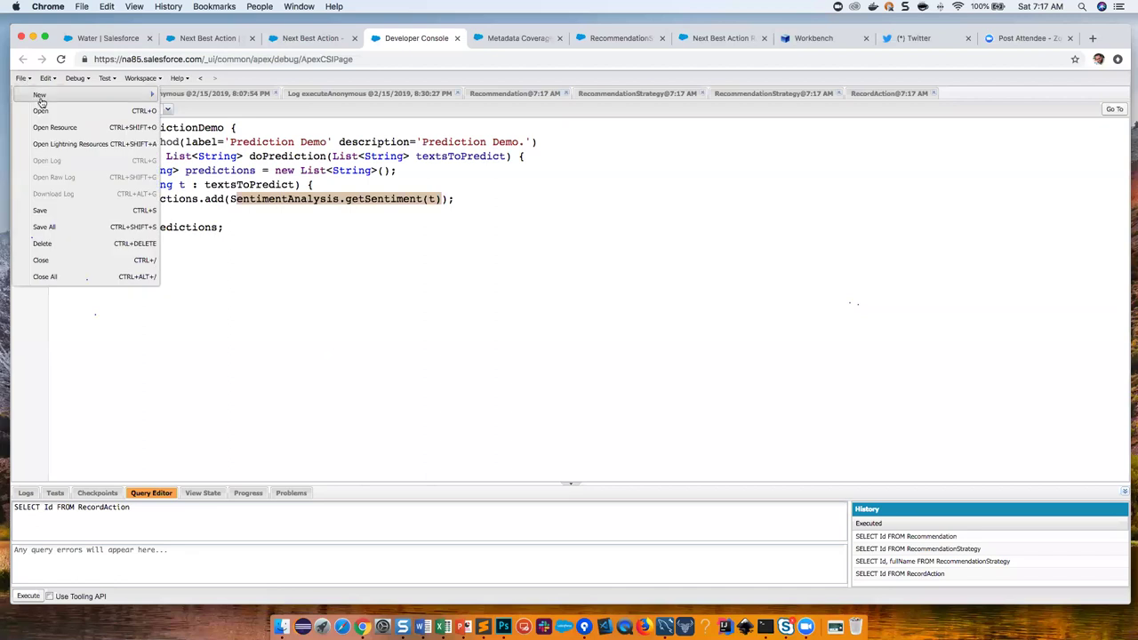
pyautogui.click(41, 110)
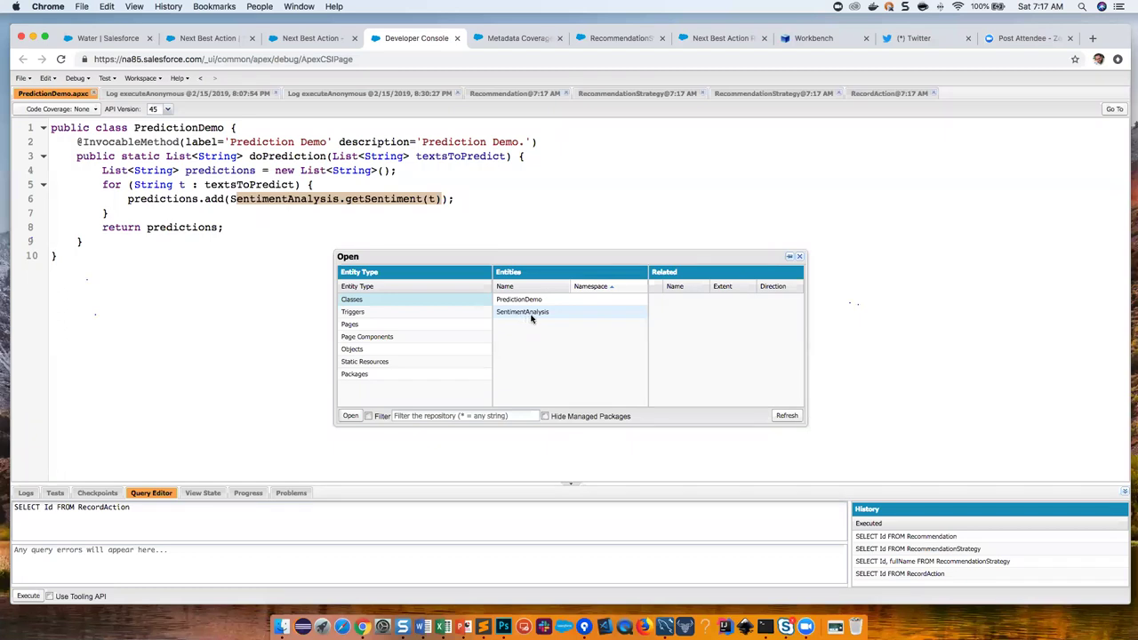
pyautogui.click(520, 311)
pyautogui.click(351, 415)
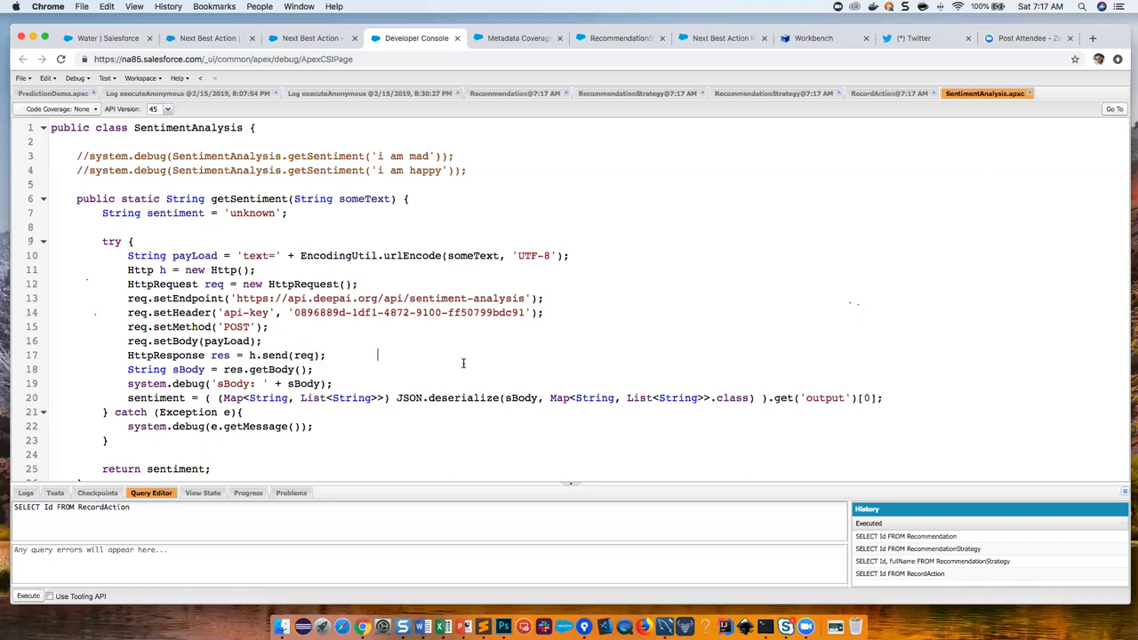
pyautogui.scroll(-3, 462, 363)
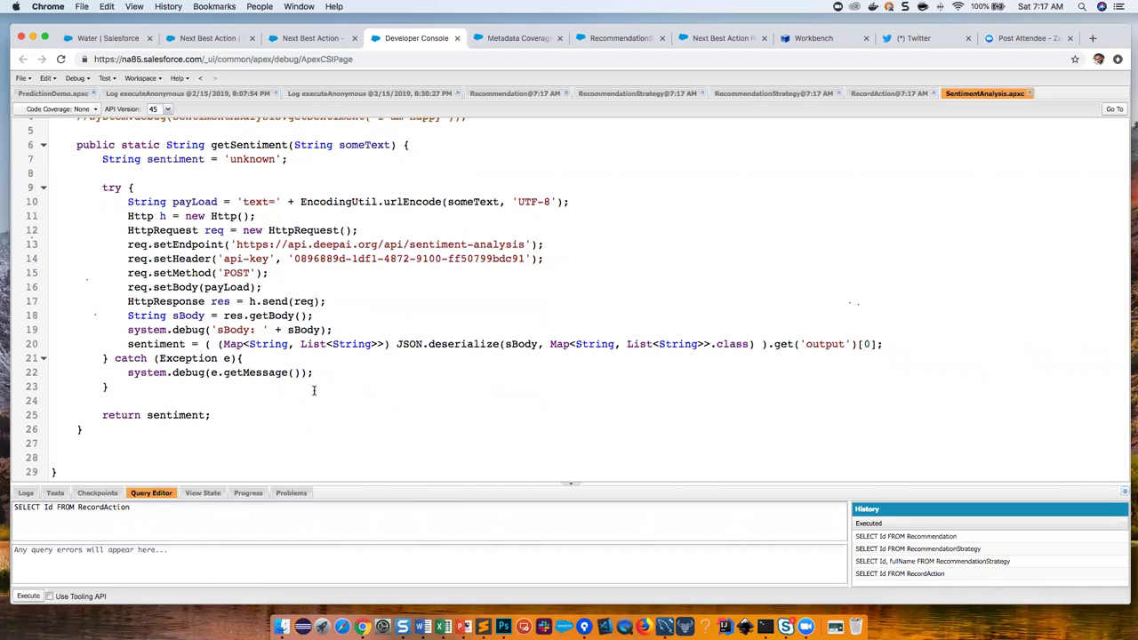
pyautogui.moveTo(126, 345); pyautogui.dragTo(884, 345)
pyautogui.scroll(1, 302, 360)
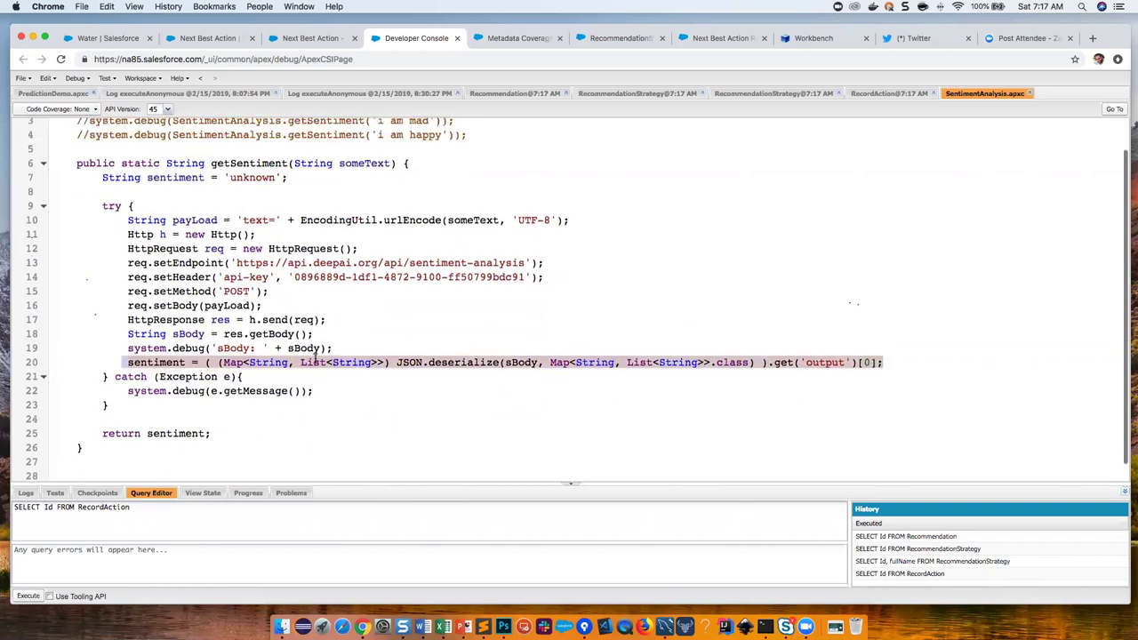
pyautogui.click(362, 395)
pyautogui.scroll(1, 368, 394)
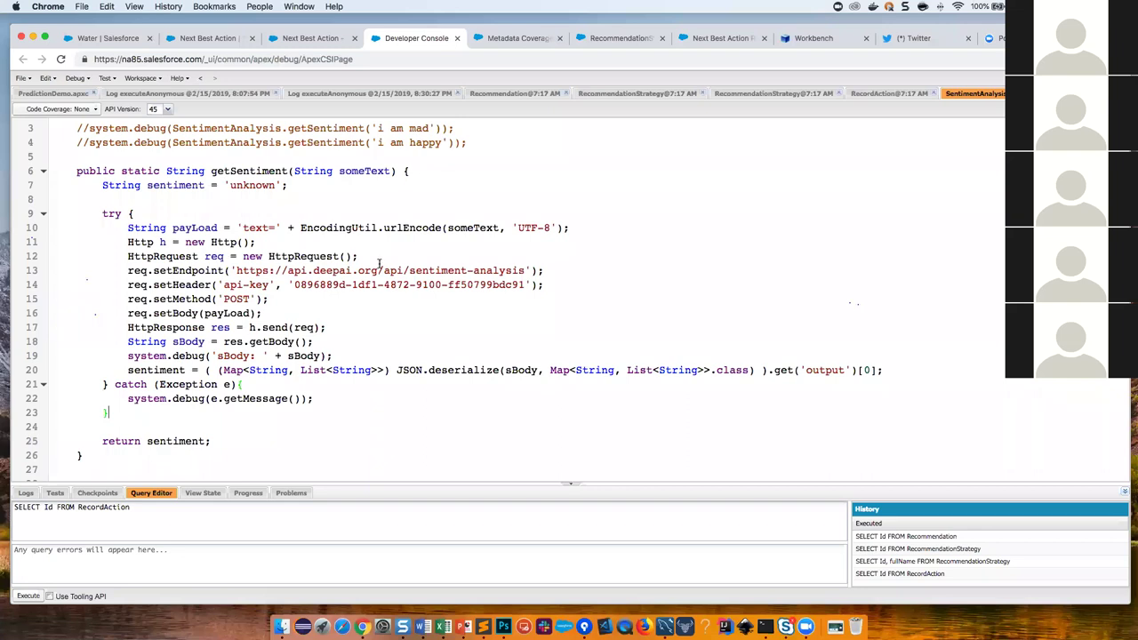
# - Close the Developer Console, read through the full expression of the strategy's filter water element, and close it without changes
pyautogui.click(457, 40)
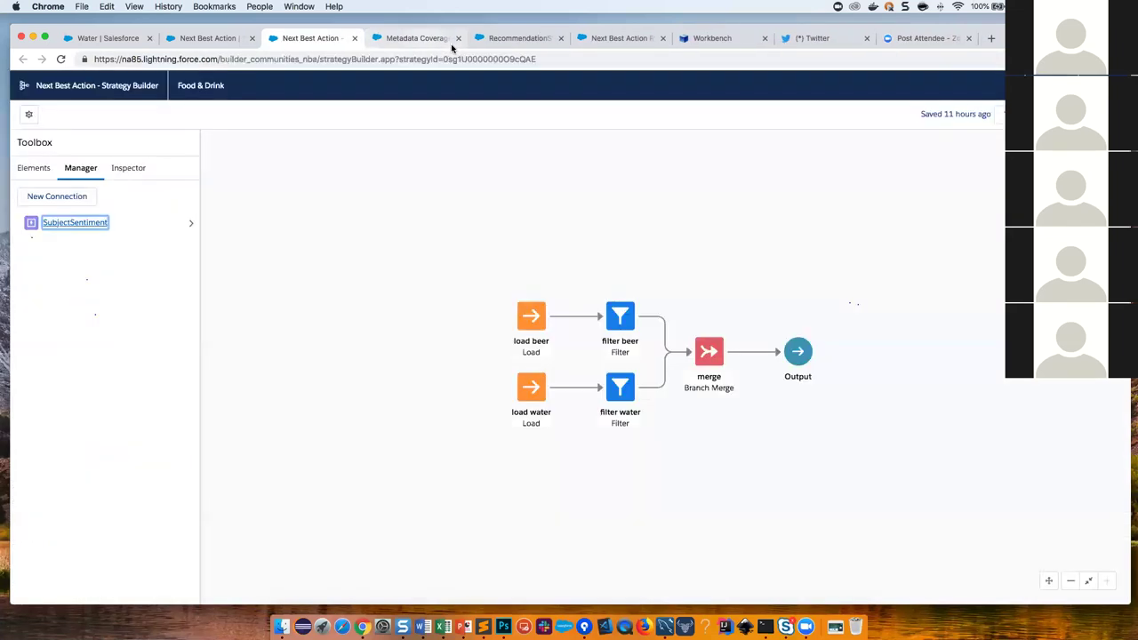
pyautogui.click(424, 388)
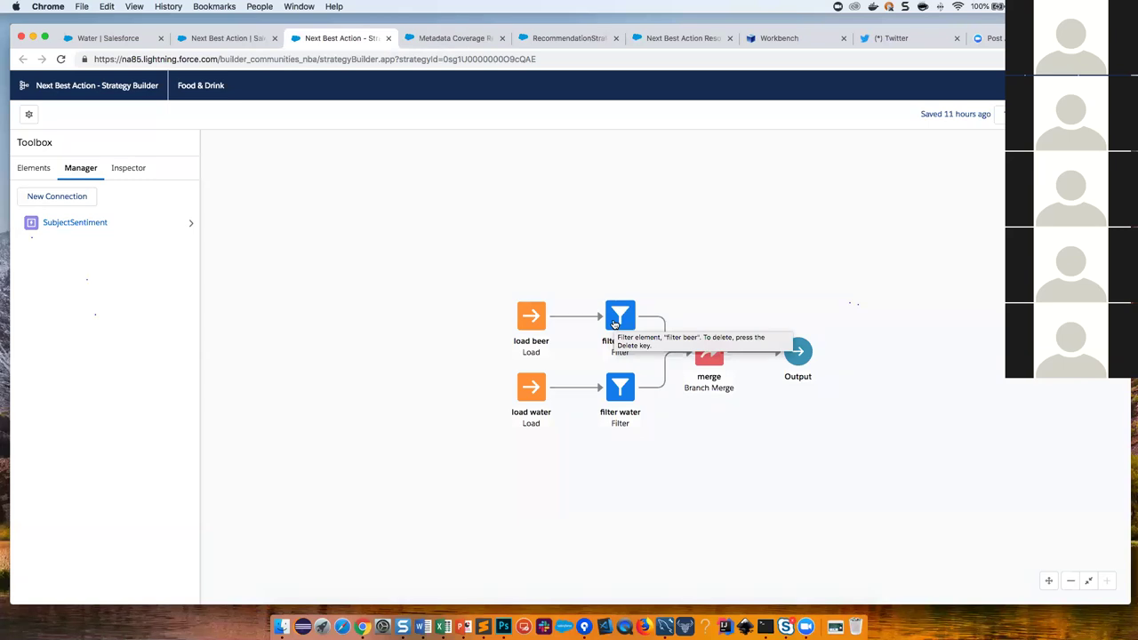
pyautogui.doubleClick(621, 392)
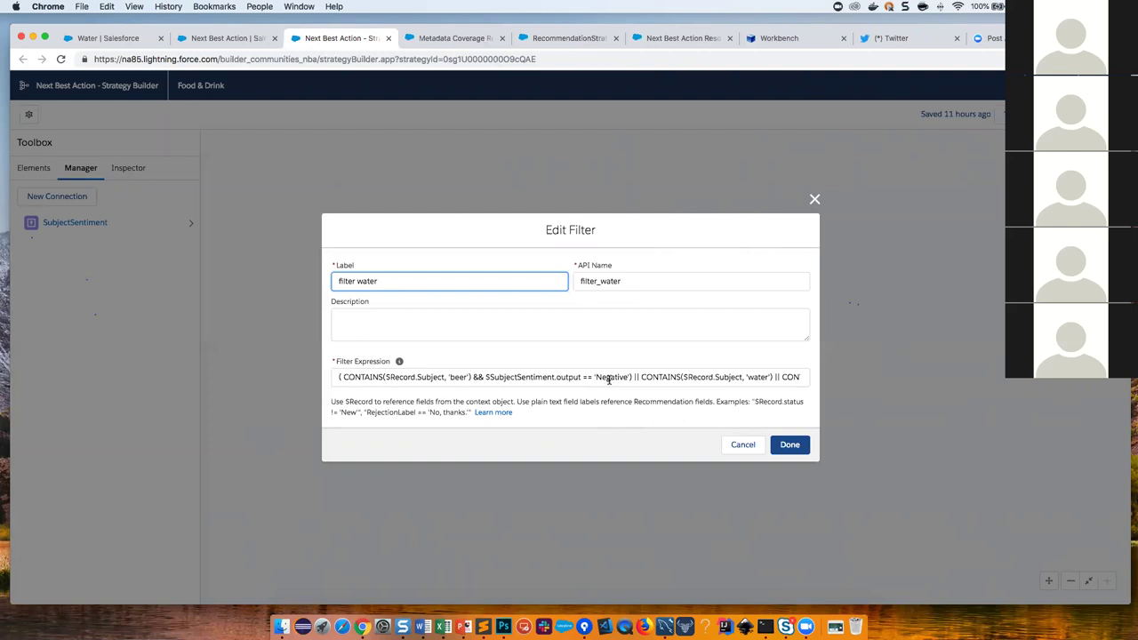
pyautogui.hscroll(5, 745, 377)
pyautogui.hscroll(-5, 586, 375)
pyautogui.click(776, 447)
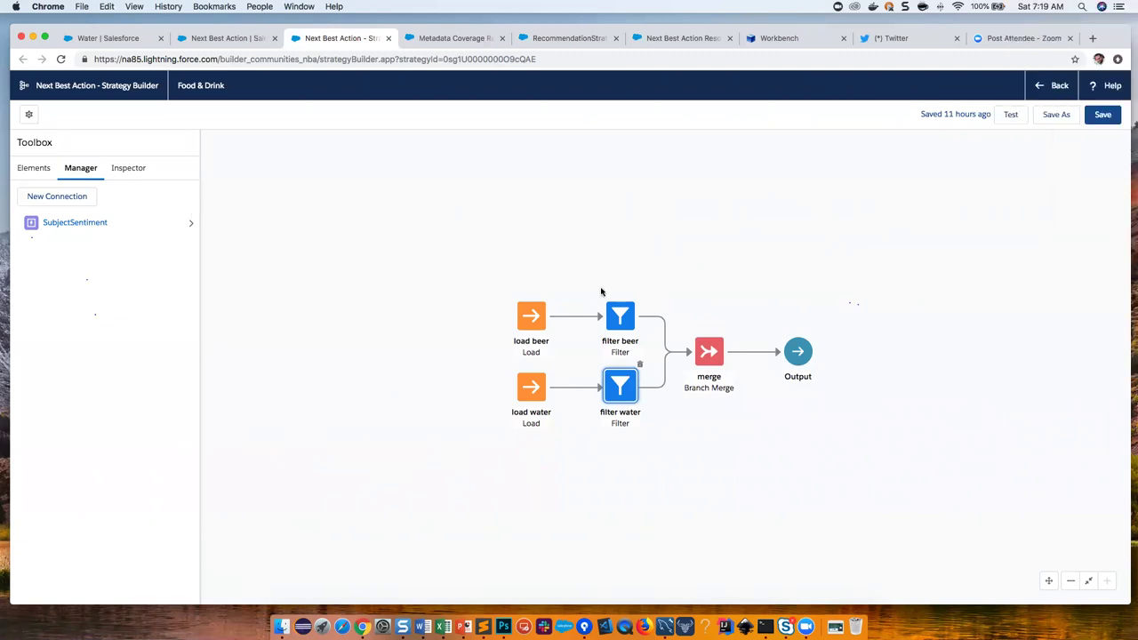
# - Inspect the Food & Drink strategy's properties, including the object where recommendations display, and close them without changes
pyautogui.click(29, 115)
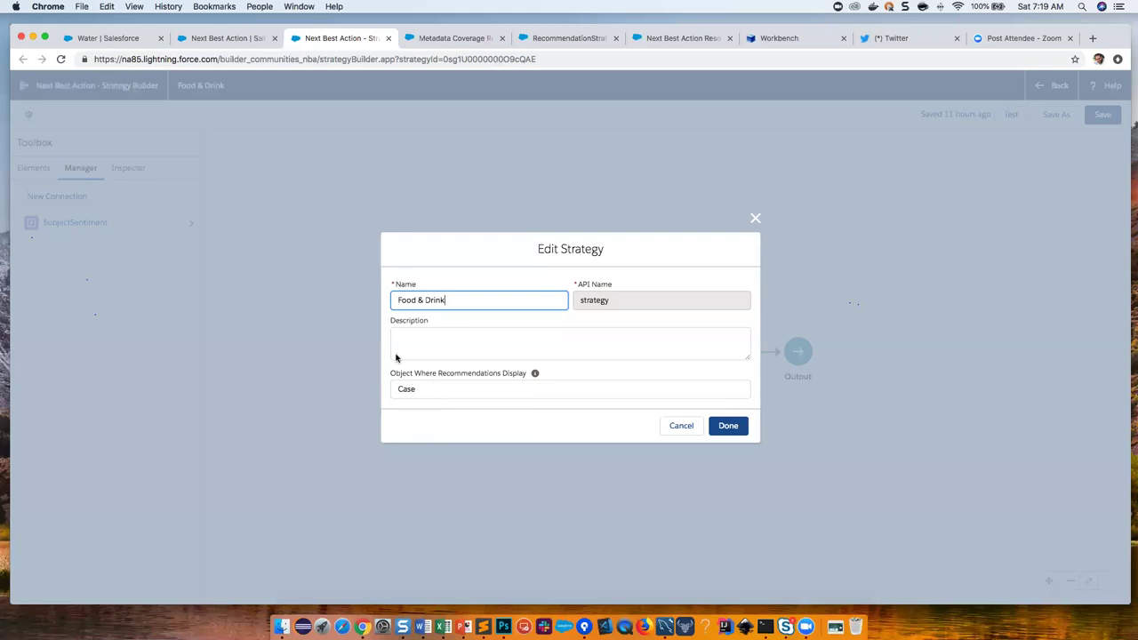
pyautogui.click(754, 218)
pyautogui.click(1070, 582)
pyautogui.click(1070, 582)
pyautogui.click(1107, 582)
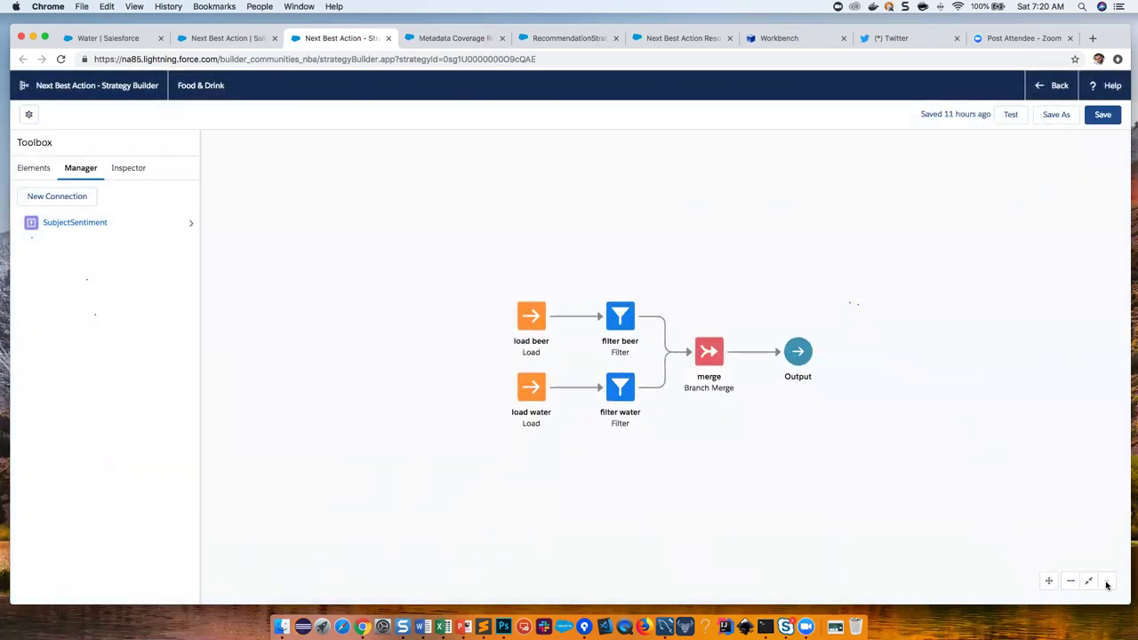
pyautogui.click(1088, 580)
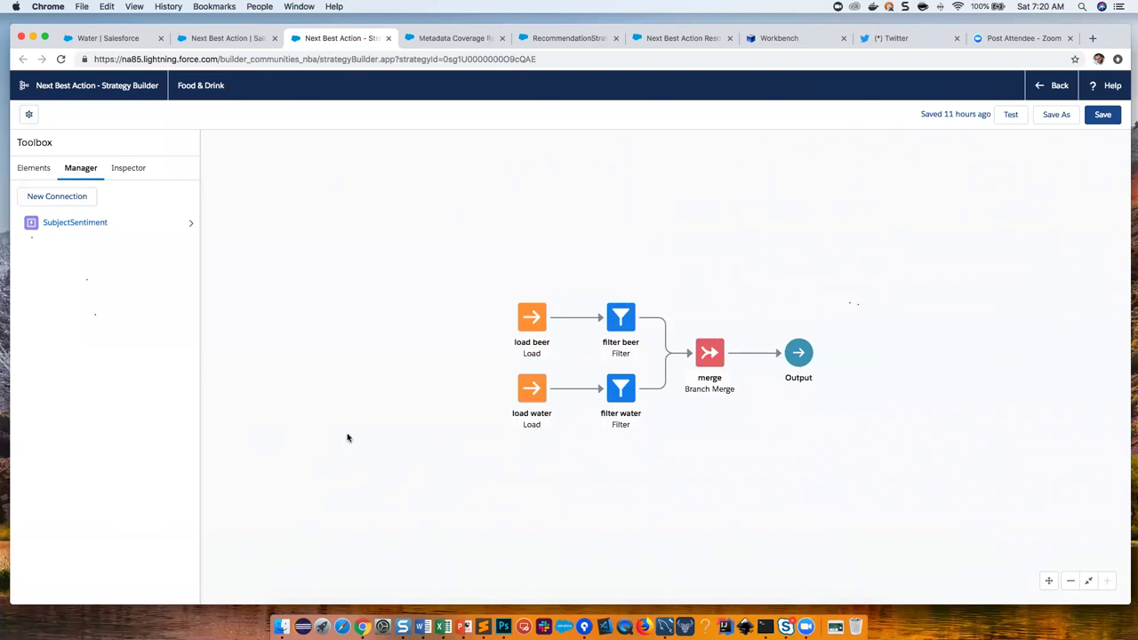
# - Test the strategy against the case with the subject "give me a beer I love you" and close the test
pyautogui.click(128, 168)
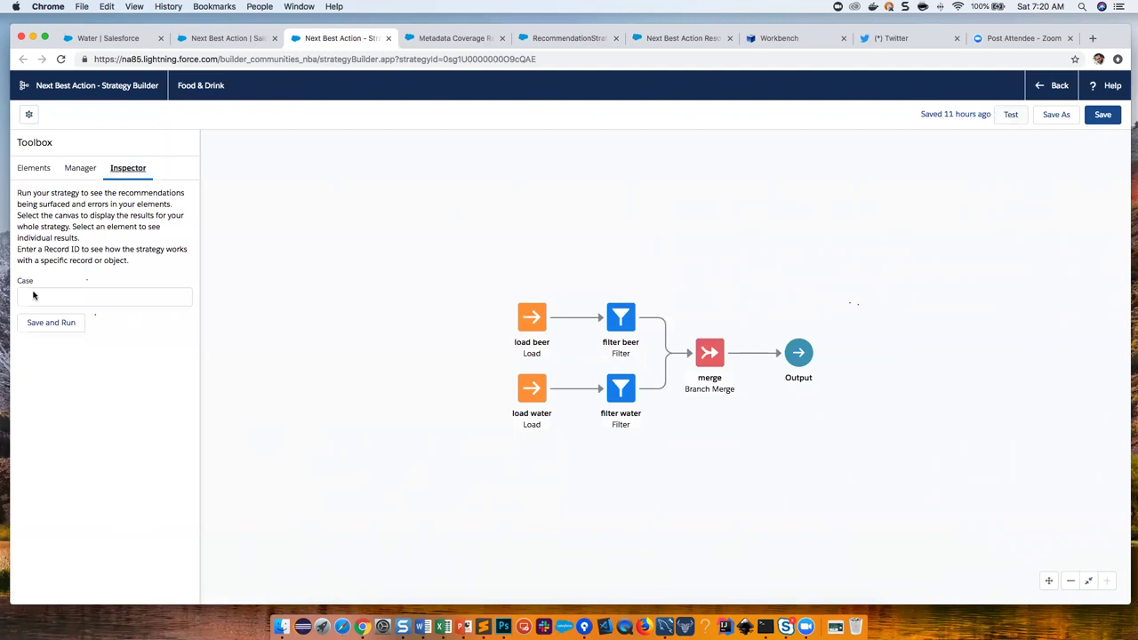
pyautogui.click(1010, 115)
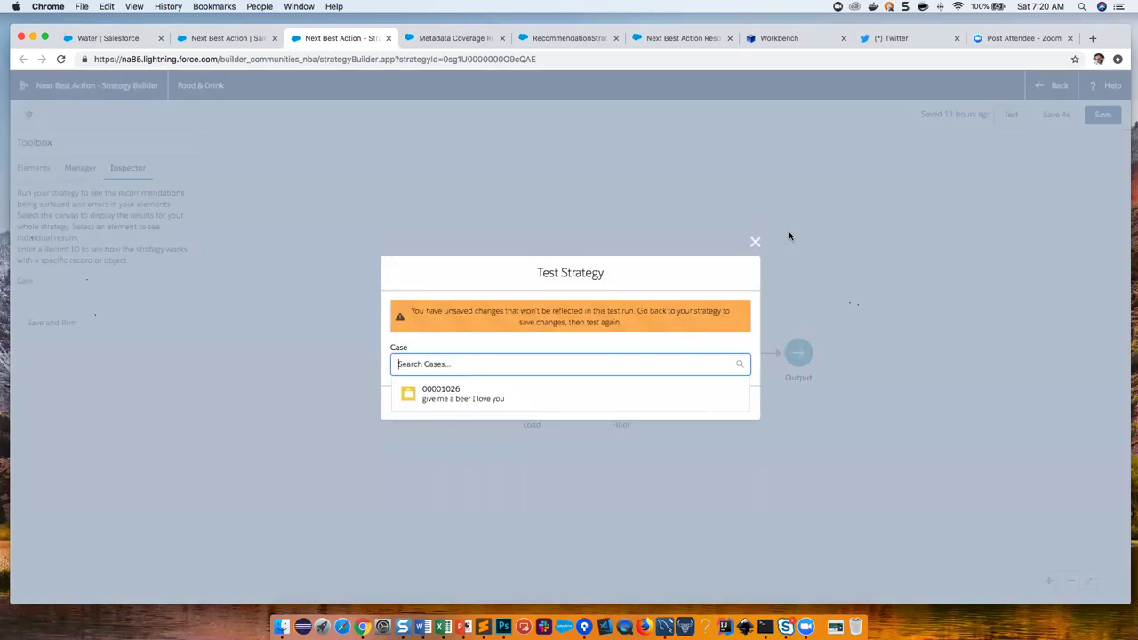
pyautogui.click(460, 397)
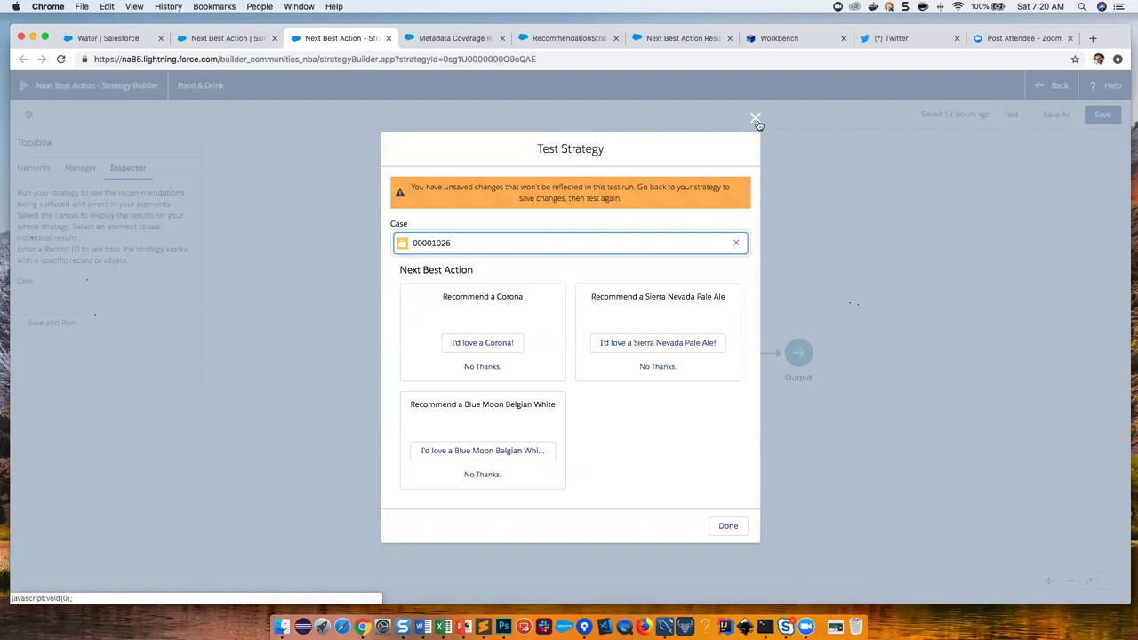
pyautogui.click(729, 525)
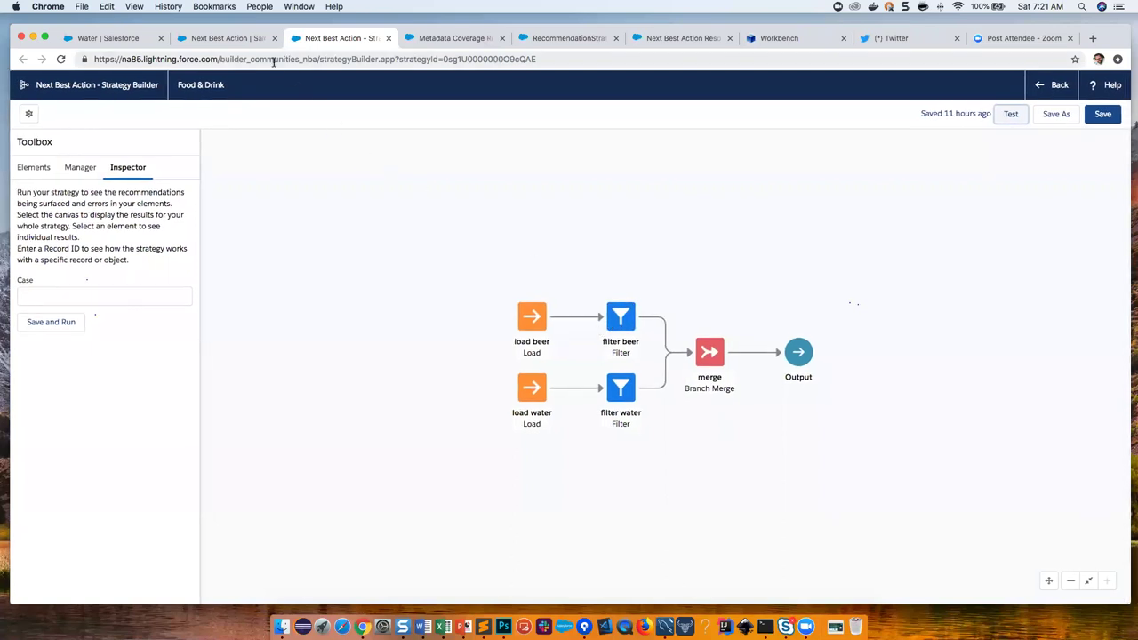
# - Look through the App Launcher, return to the Water recommendation page, and check the recent search items for a case
pyautogui.click(228, 39)
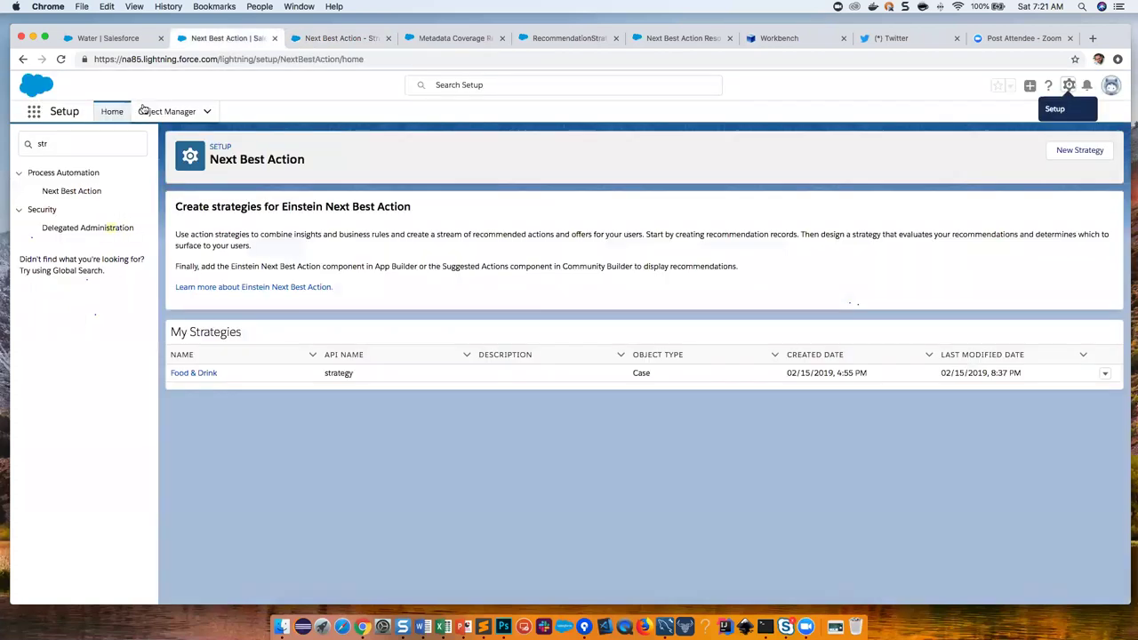
pyautogui.click(34, 111)
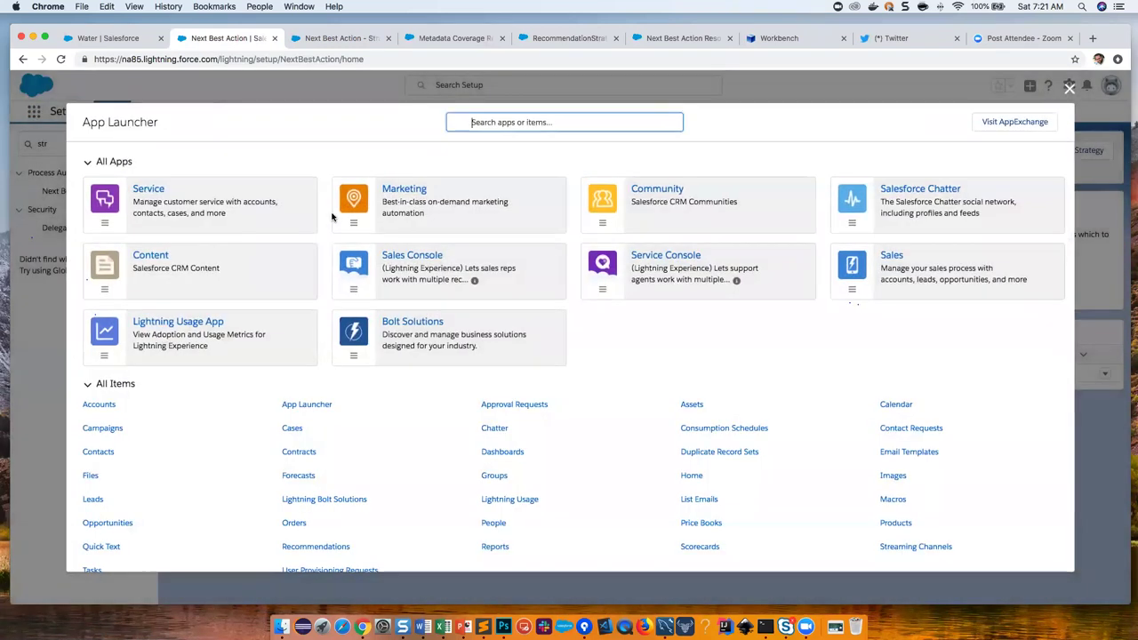
pyautogui.click(114, 39)
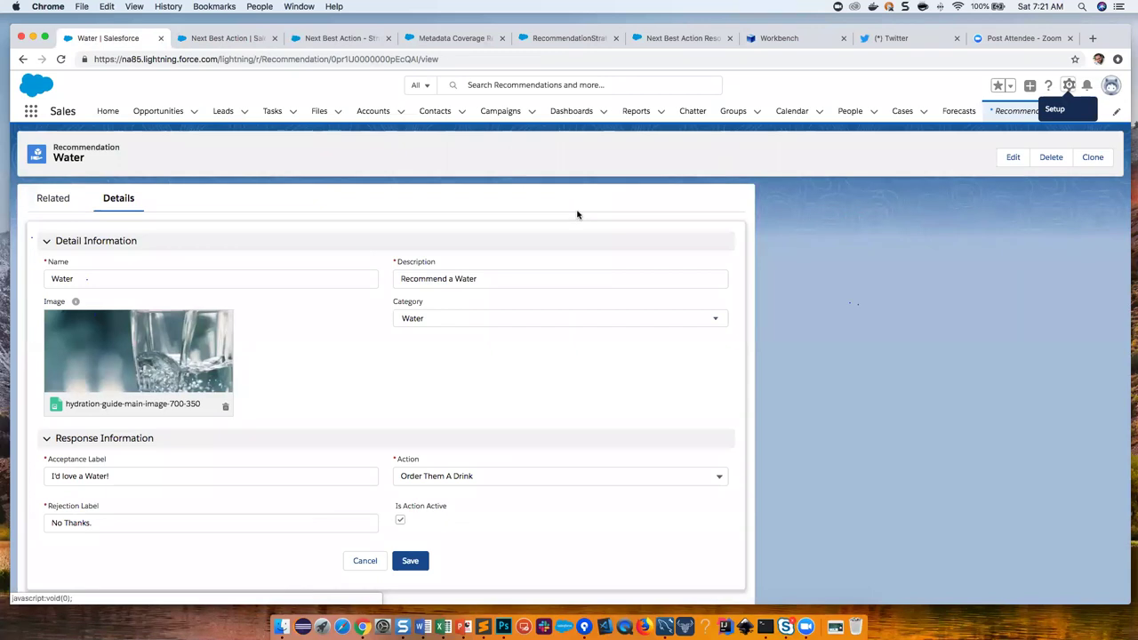
pyautogui.click(520, 85)
pyautogui.scroll(-1, 494, 151)
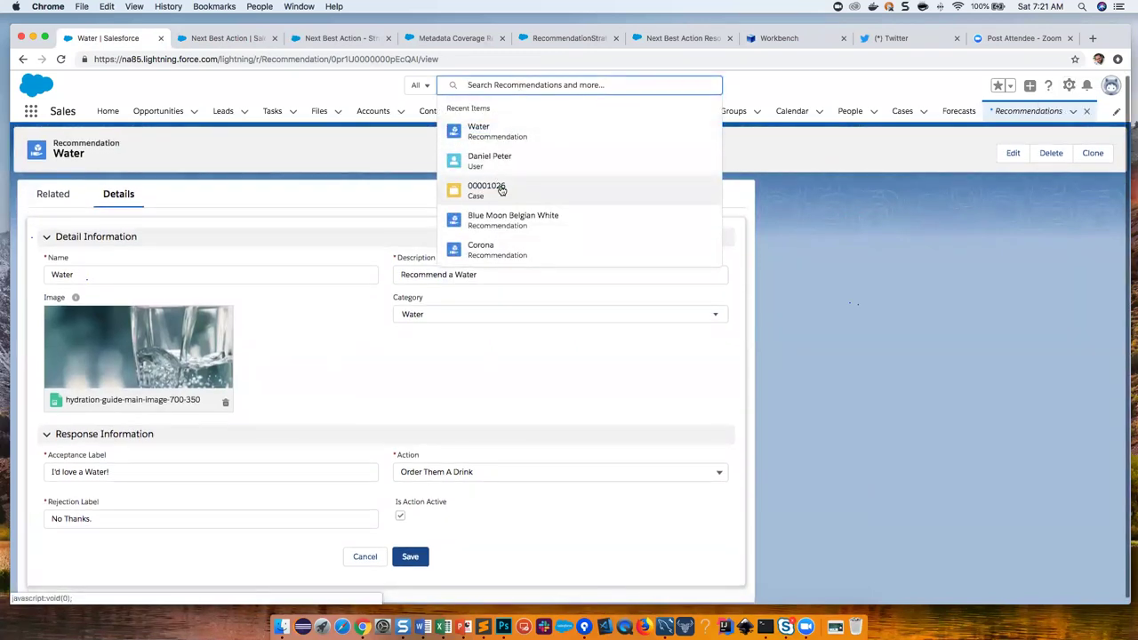
pyautogui.click(820, 305)
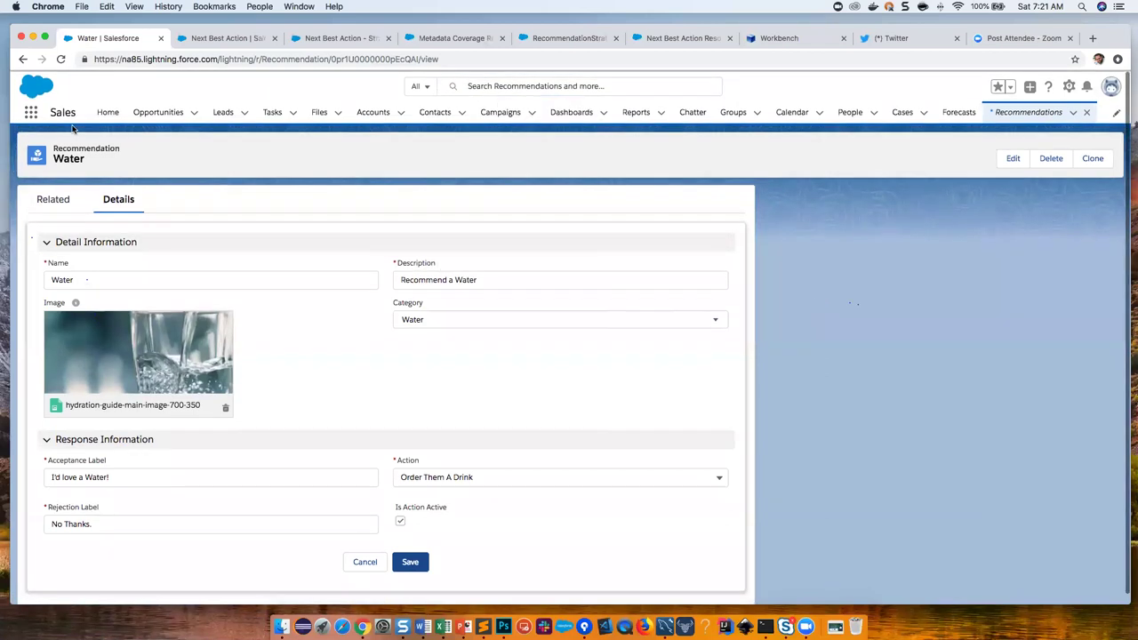
# - Create a new case with the origin Phone and the recently used contact, leaving the subject empty
pyautogui.click(900, 112)
pyautogui.click(1022, 150)
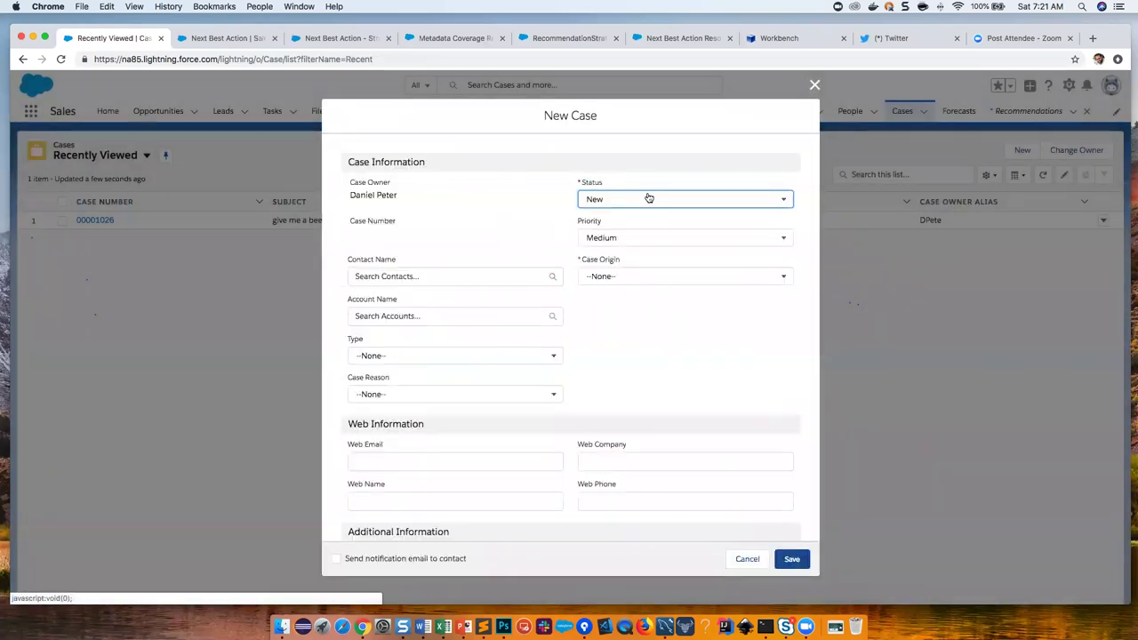
pyautogui.click(628, 275)
pyautogui.click(622, 318)
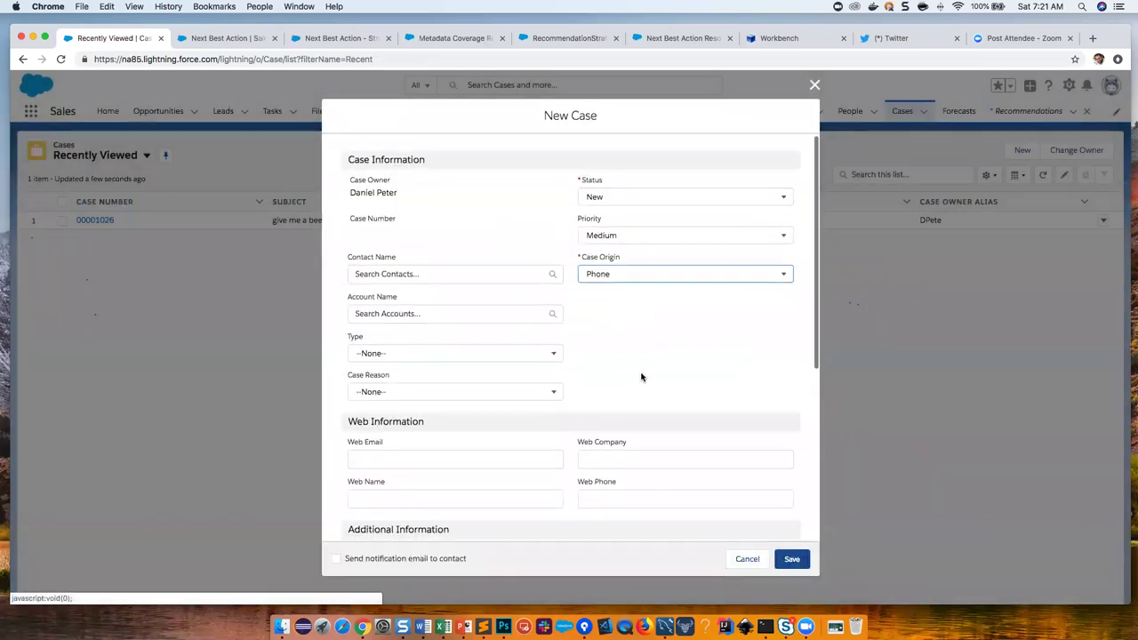
pyautogui.click(420, 274)
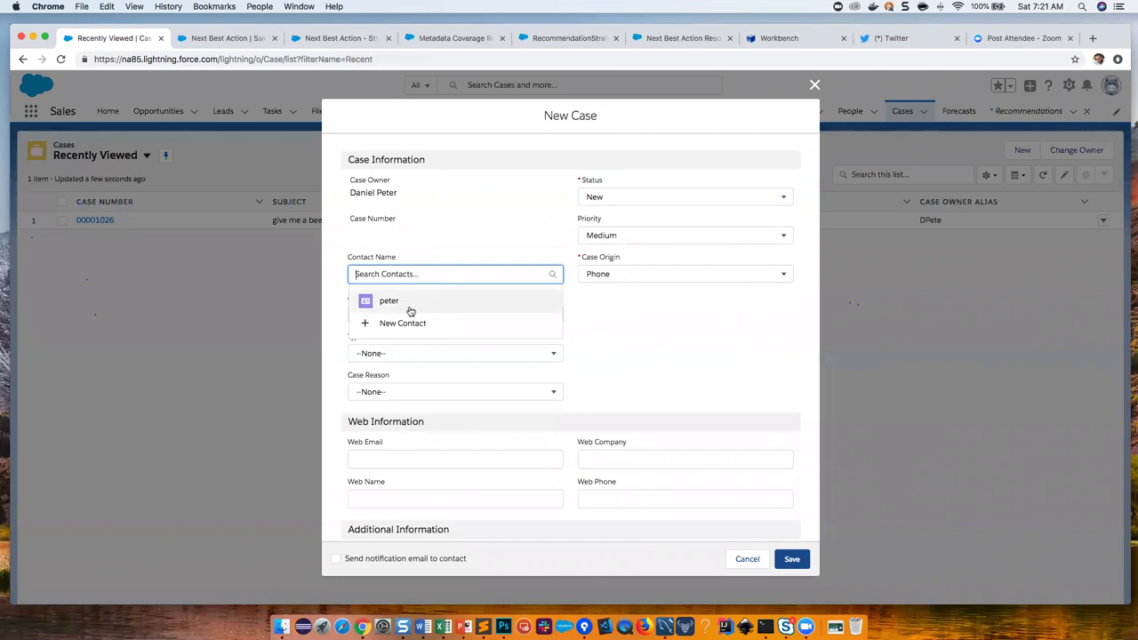
pyautogui.click(408, 304)
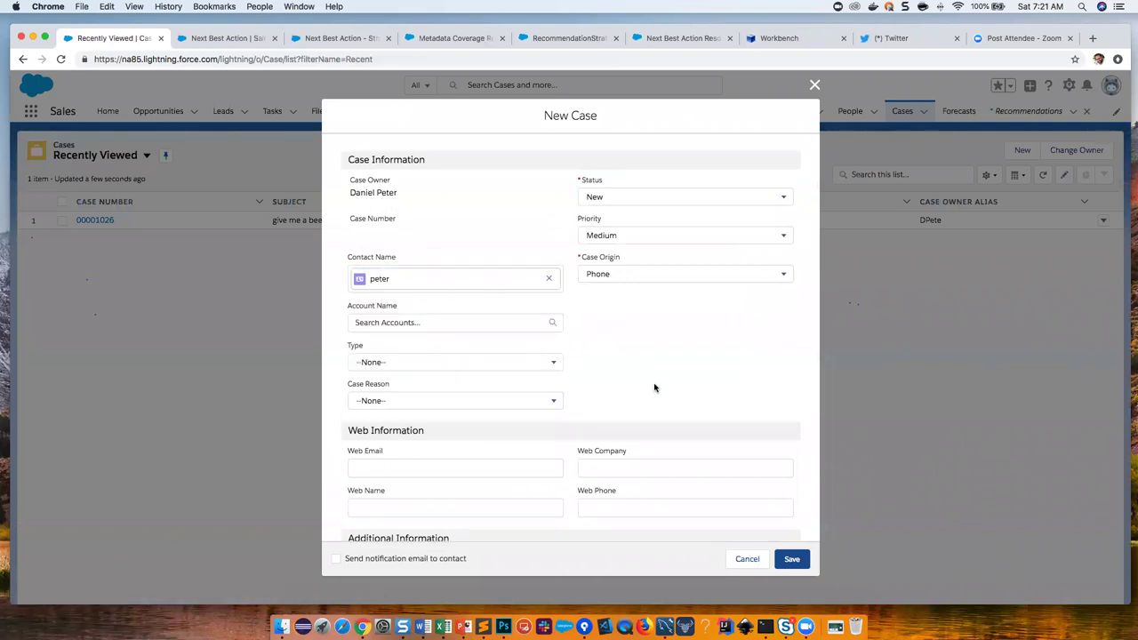
pyautogui.scroll(-5, 654, 387)
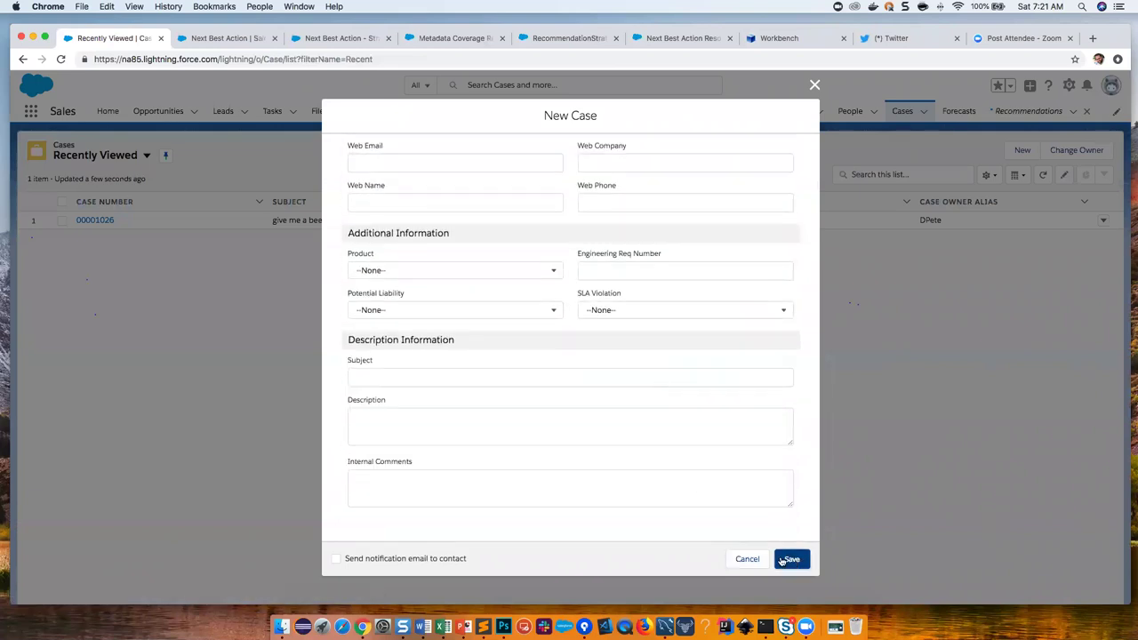
pyautogui.click(782, 560)
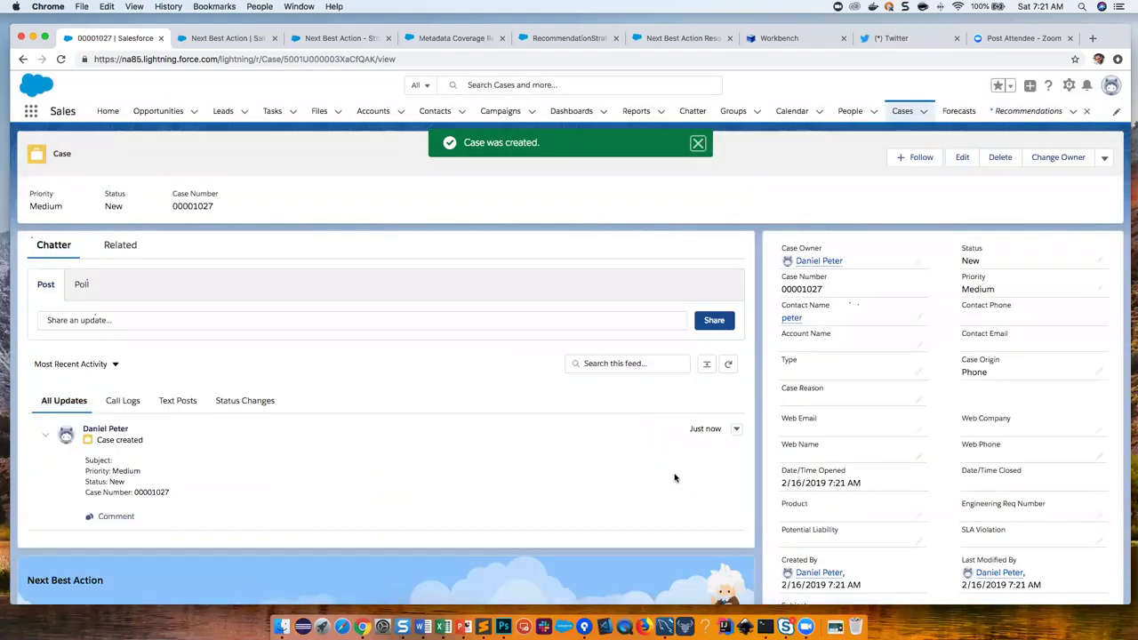
# - Set the new case's subject to "I am thirsty and I want a beer.", save it and check the Next Best Action recommendations
pyautogui.scroll(-3, 674, 478)
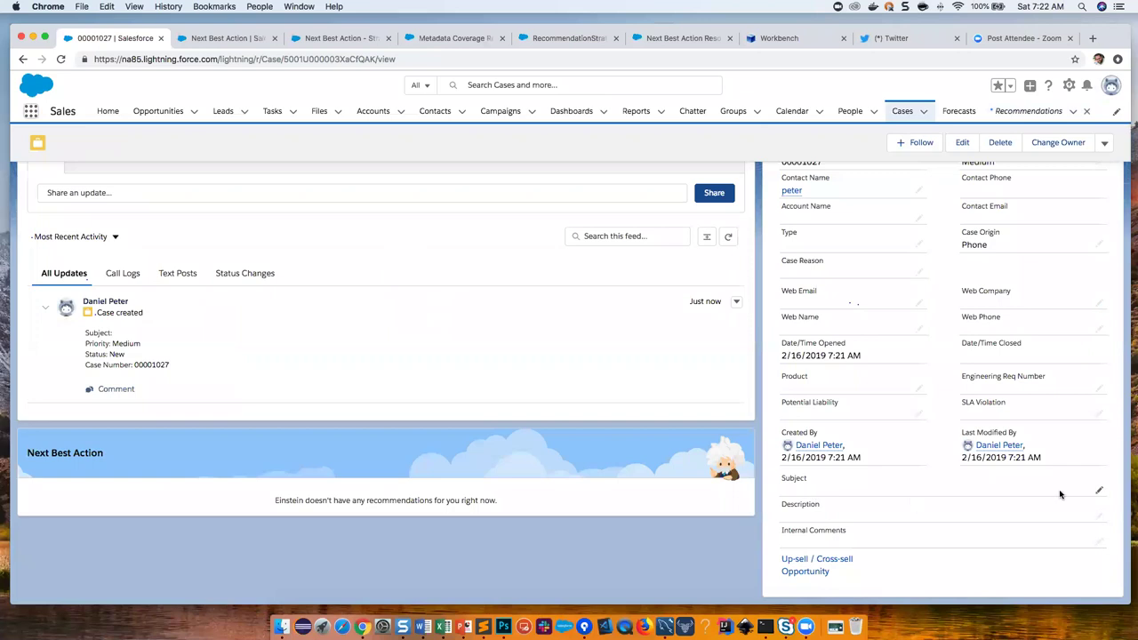
pyautogui.click(1096, 491)
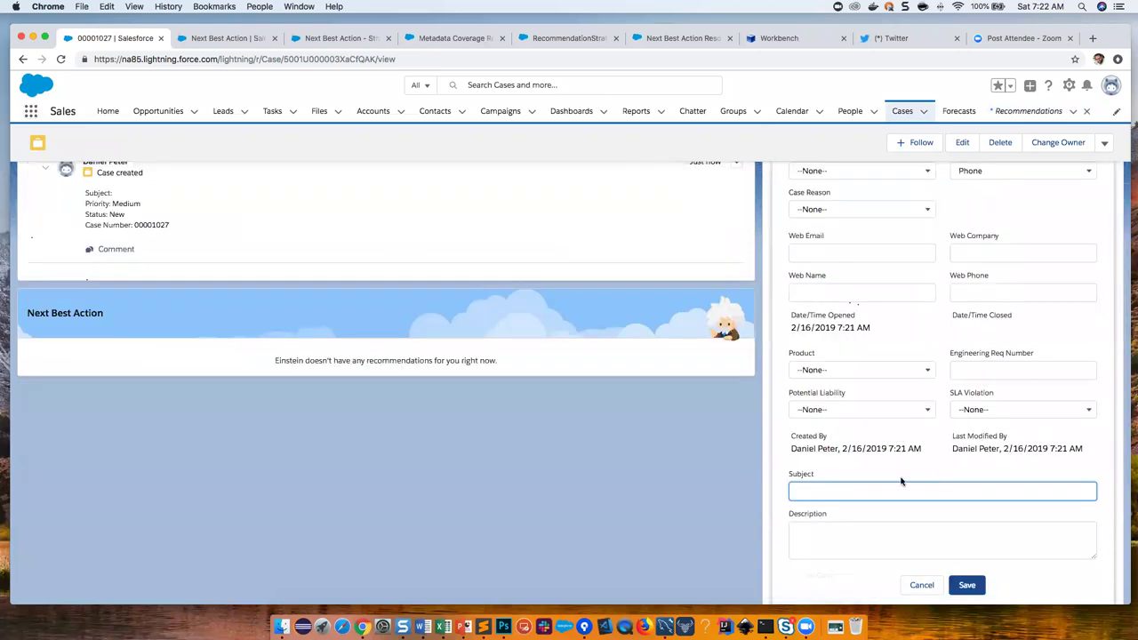
pyautogui.scroll(-1, 900, 477)
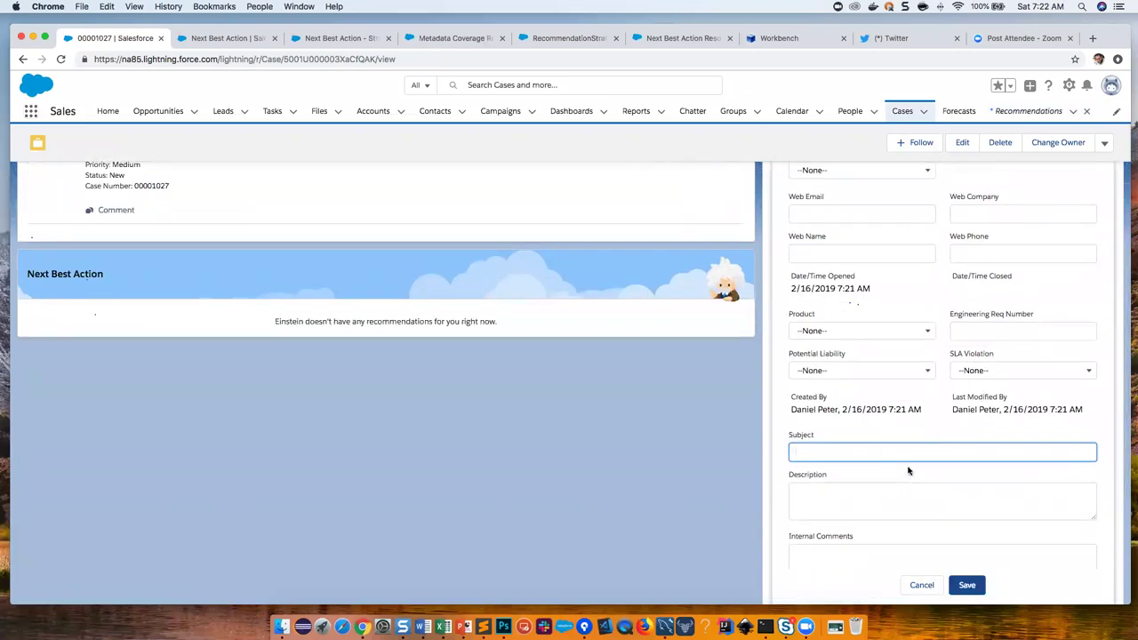
pyautogui.write('I am thirsty and I want a beer')
pyautogui.click(966, 584)
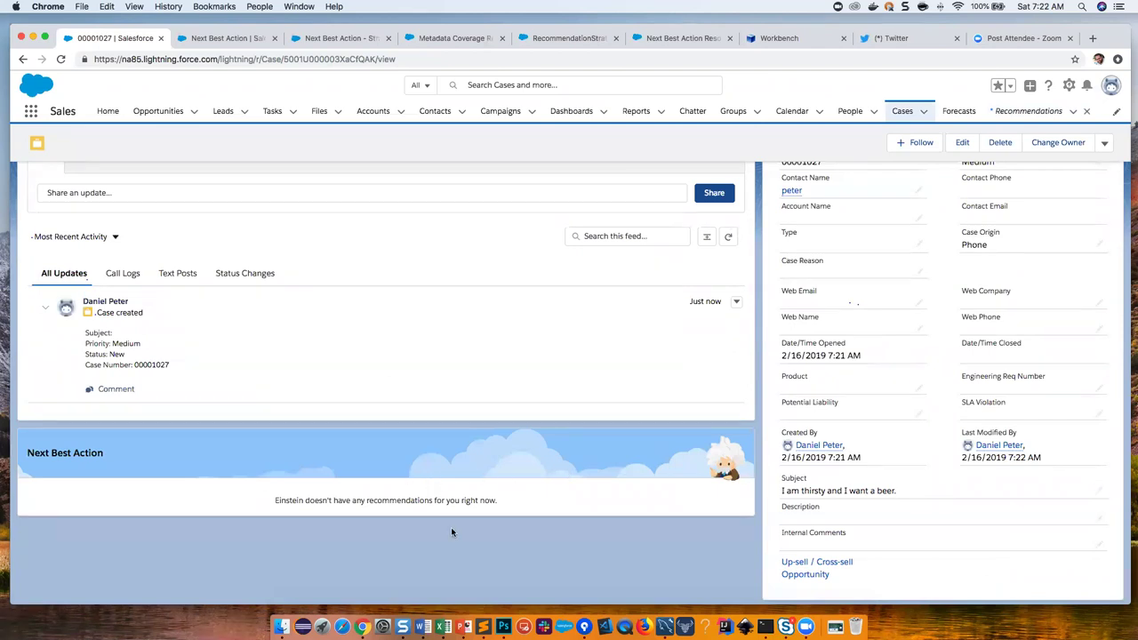
pyautogui.scroll(-2, 459, 532)
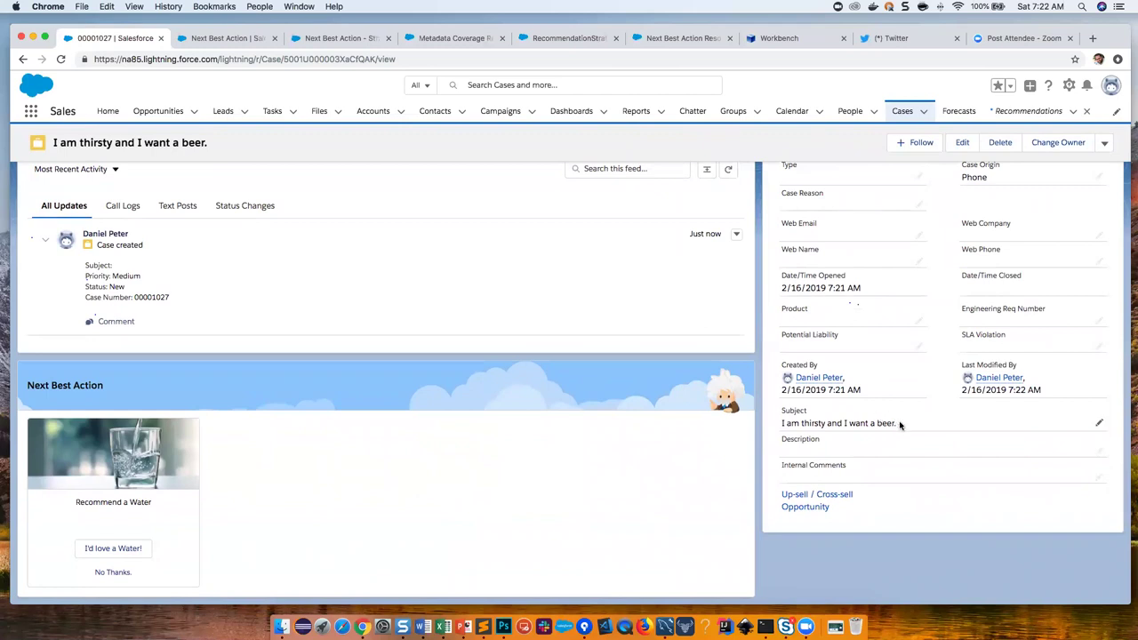
# - Change the case subject to "I am thirsty and I want a beer And I love you", save it and reload the recommendations
pyautogui.click(1098, 423)
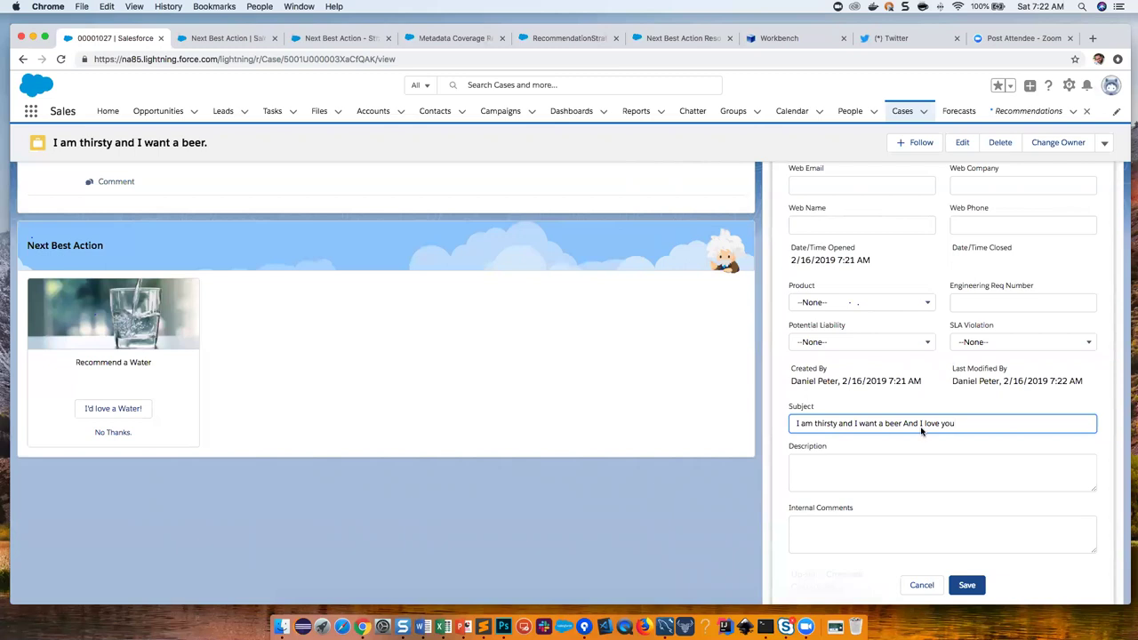
pyautogui.click(966, 584)
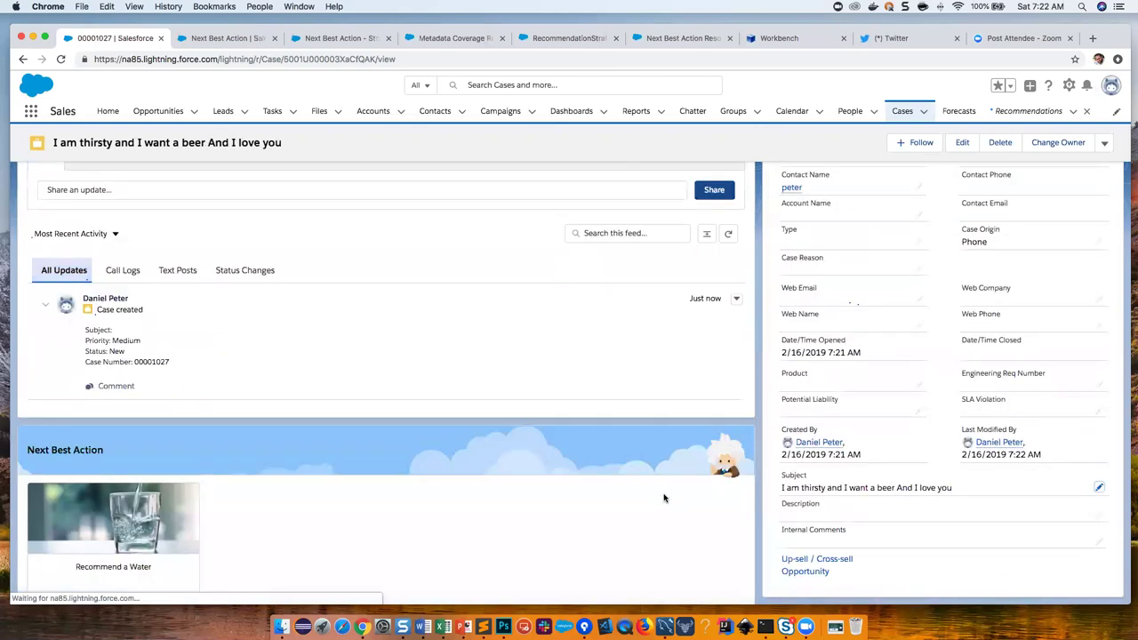
pyautogui.press('super+r')
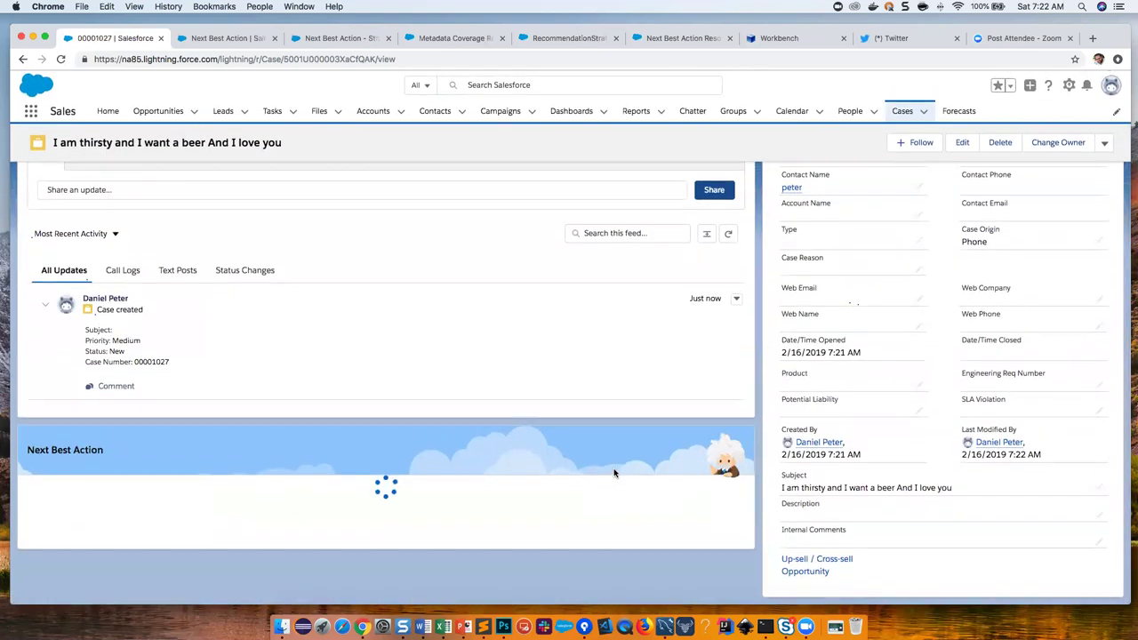
pyautogui.scroll(-2, 613, 468)
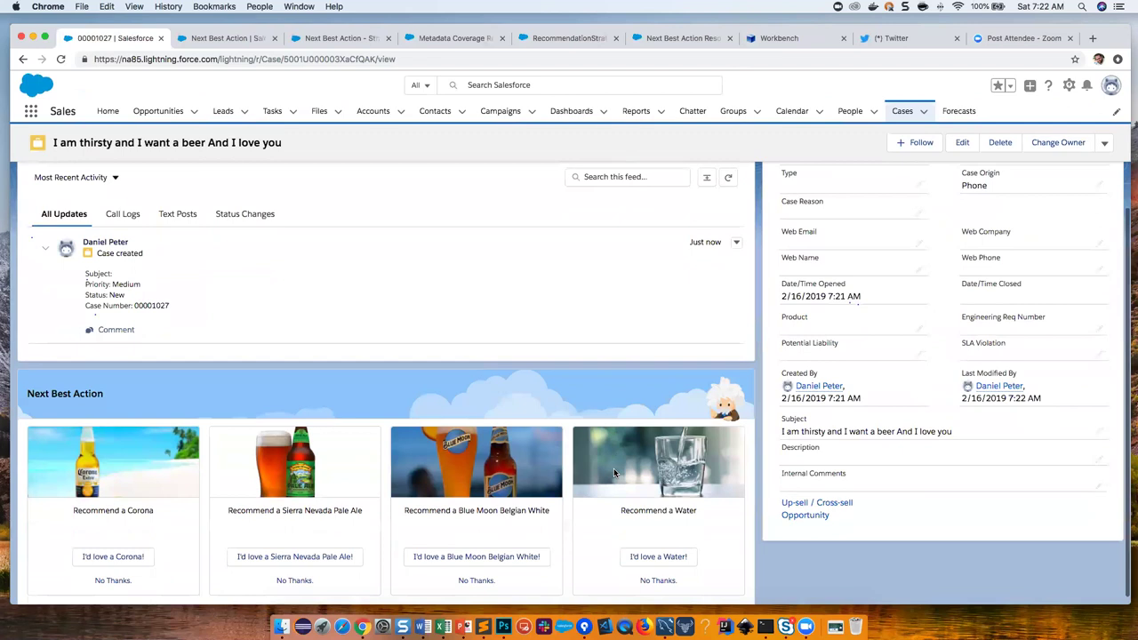
# - Replace the case subject with "I hate you and I am thirsty", save it and reload the page to check the recommendations
pyautogui.click(1100, 425)
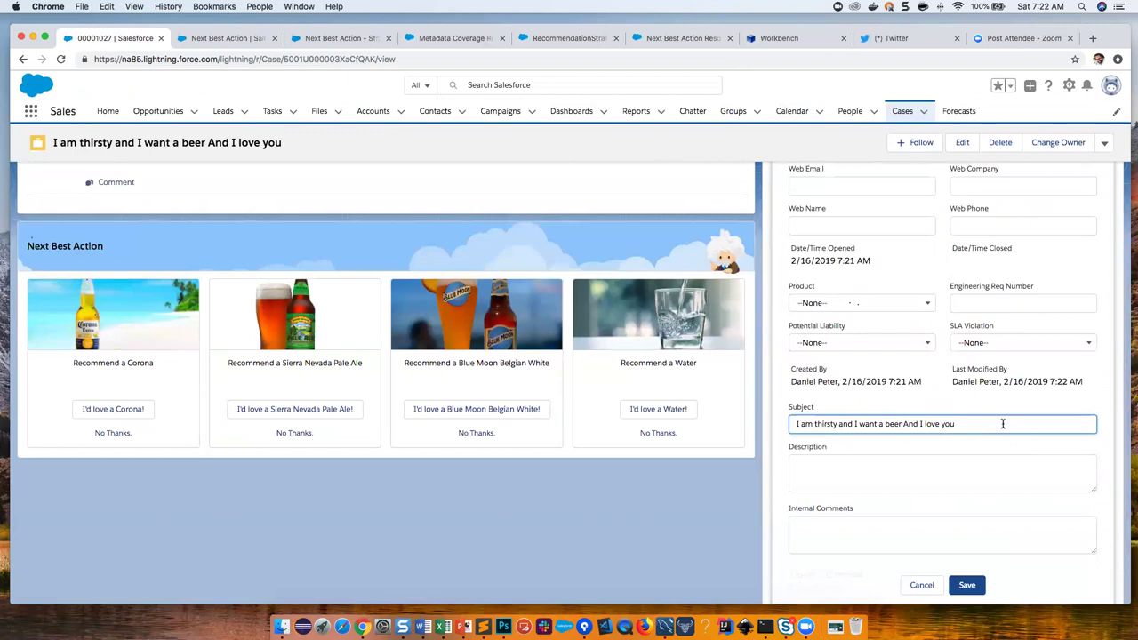
pyautogui.moveTo(1003, 424); pyautogui.dragTo(798, 416)
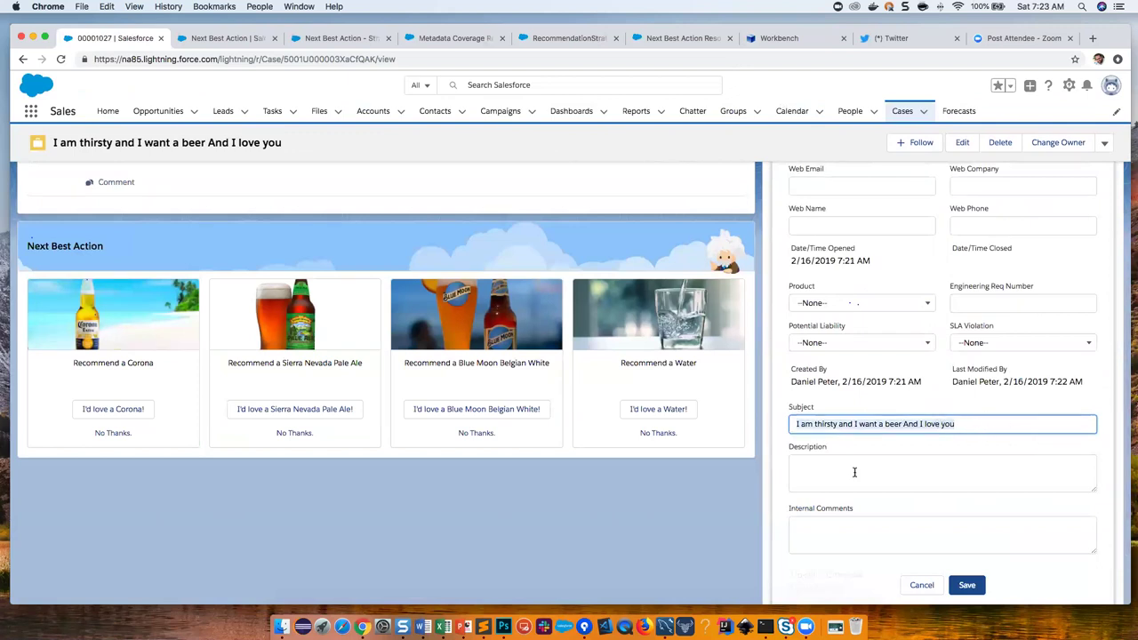
pyautogui.write('I hate')
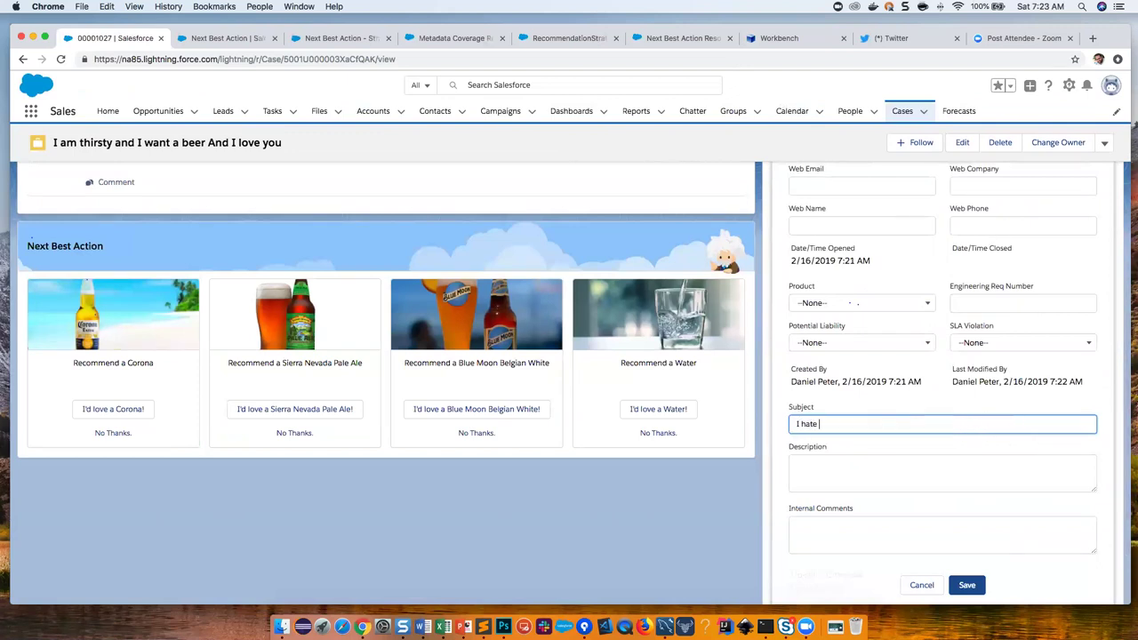
pyautogui.write(' you and I am thirsty')
pyautogui.click(966, 585)
pyautogui.press('super+r')
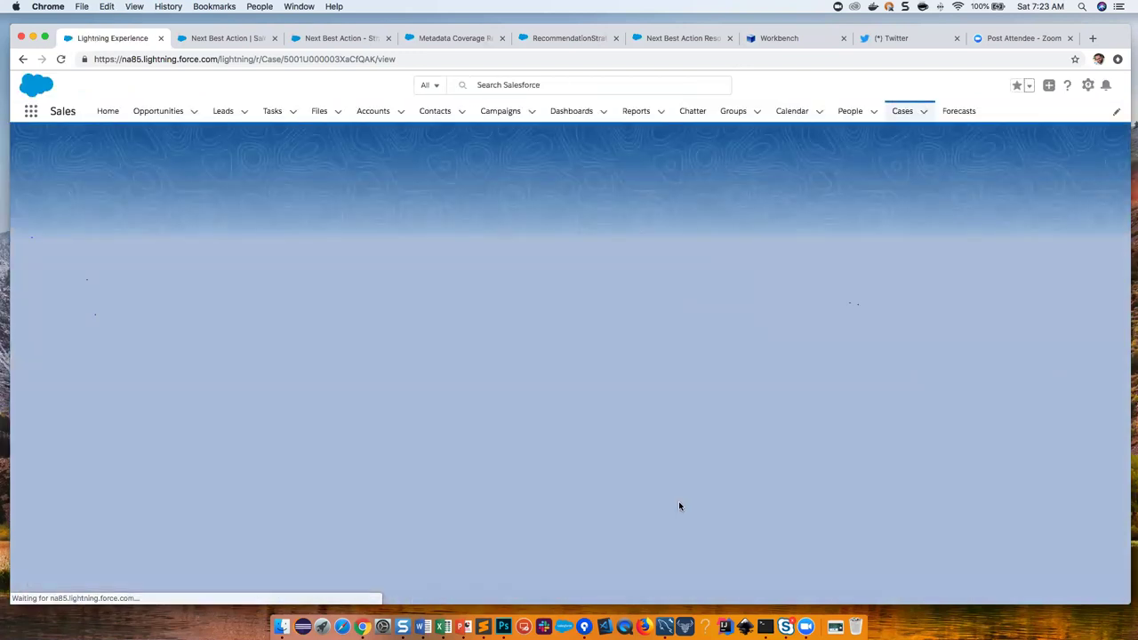
pyautogui.scroll(-3, 752, 477)
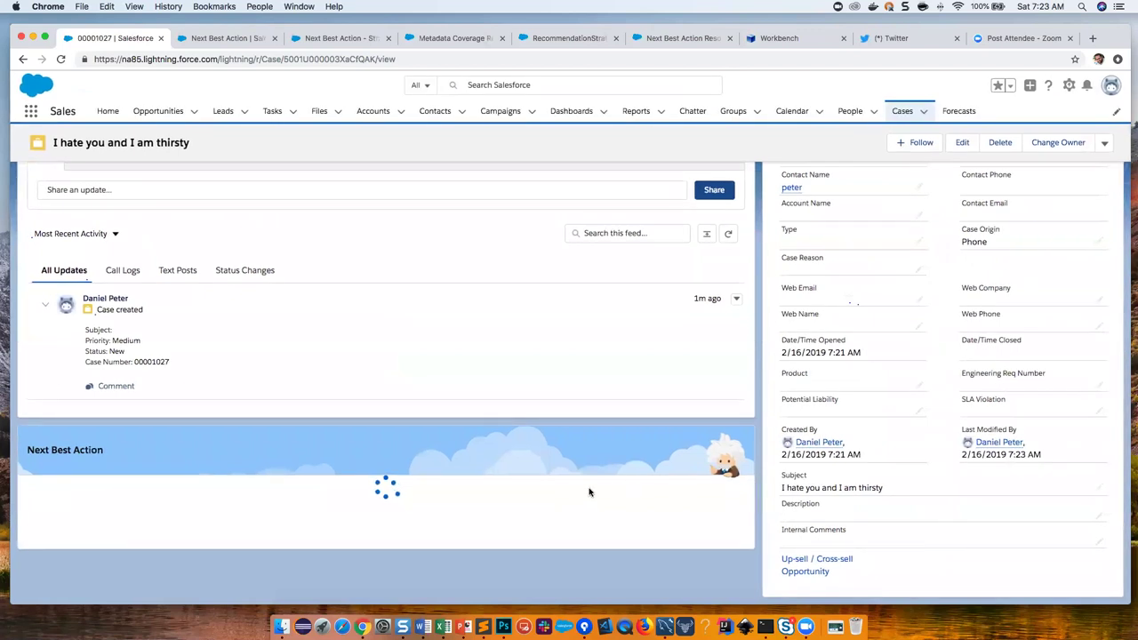
pyautogui.scroll(-2, 589, 490)
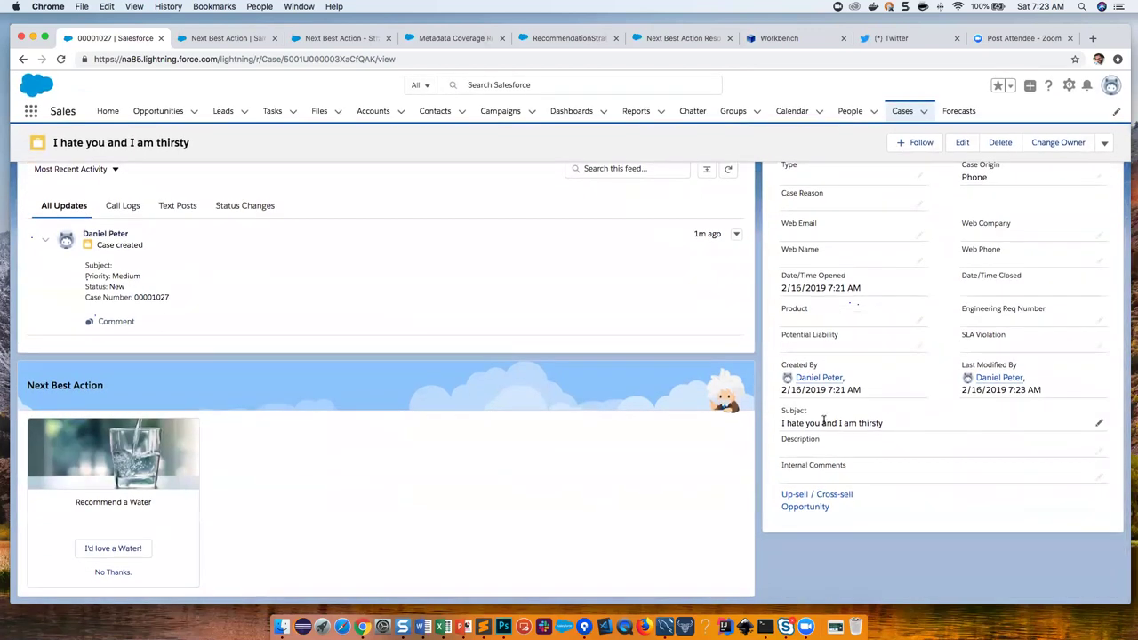
# - Change the case subject to "I love you and I am thirsty and I would like beer and water", save it and reload the recommendations
pyautogui.click(1098, 422)
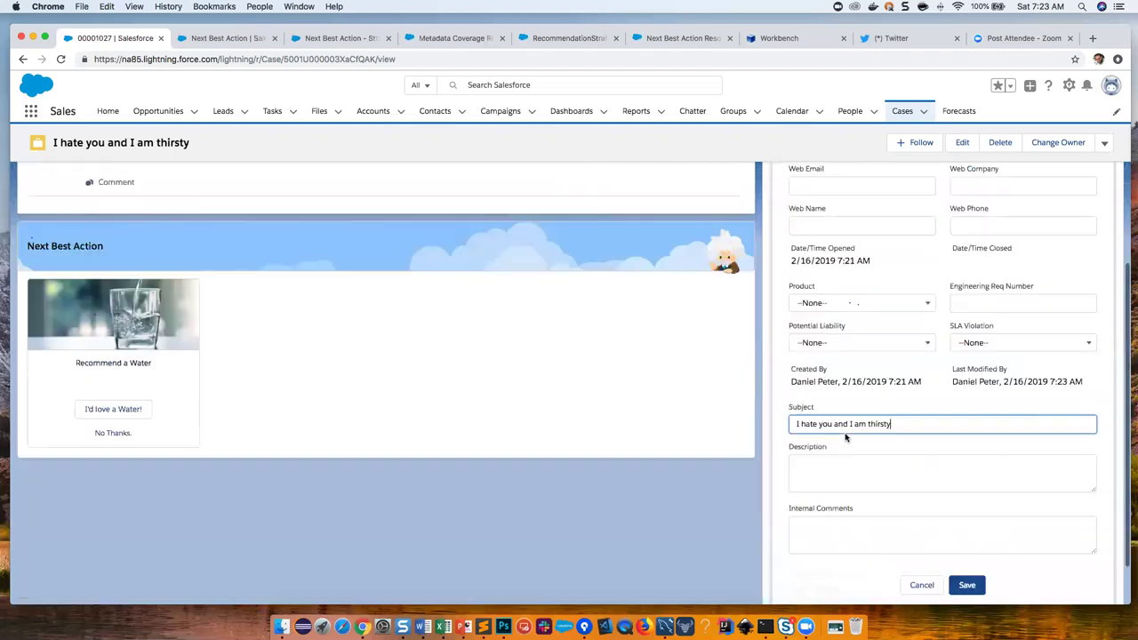
pyautogui.doubleClick(810, 424)
pyautogui.write('love amd')
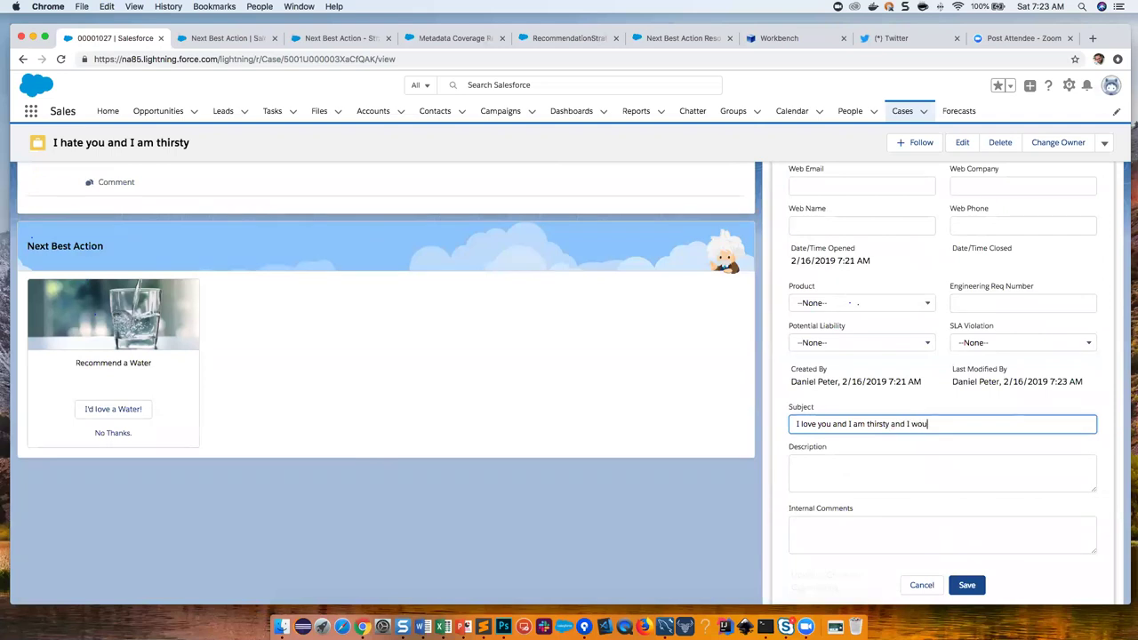
pyautogui.write('er')
pyautogui.click(966, 585)
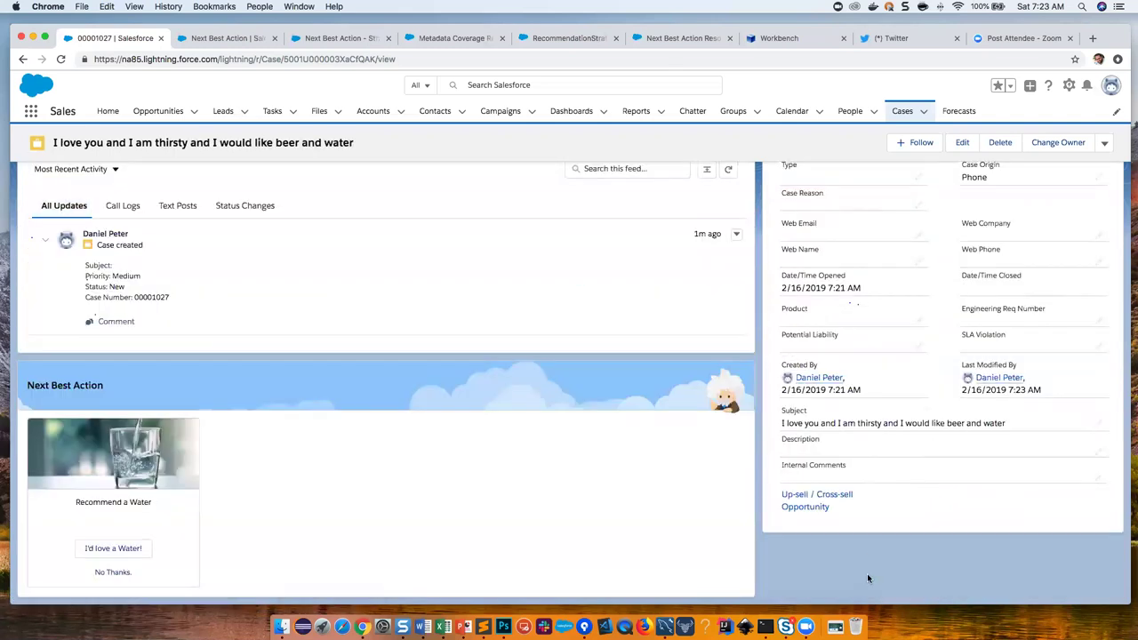
pyautogui.press('super+r')
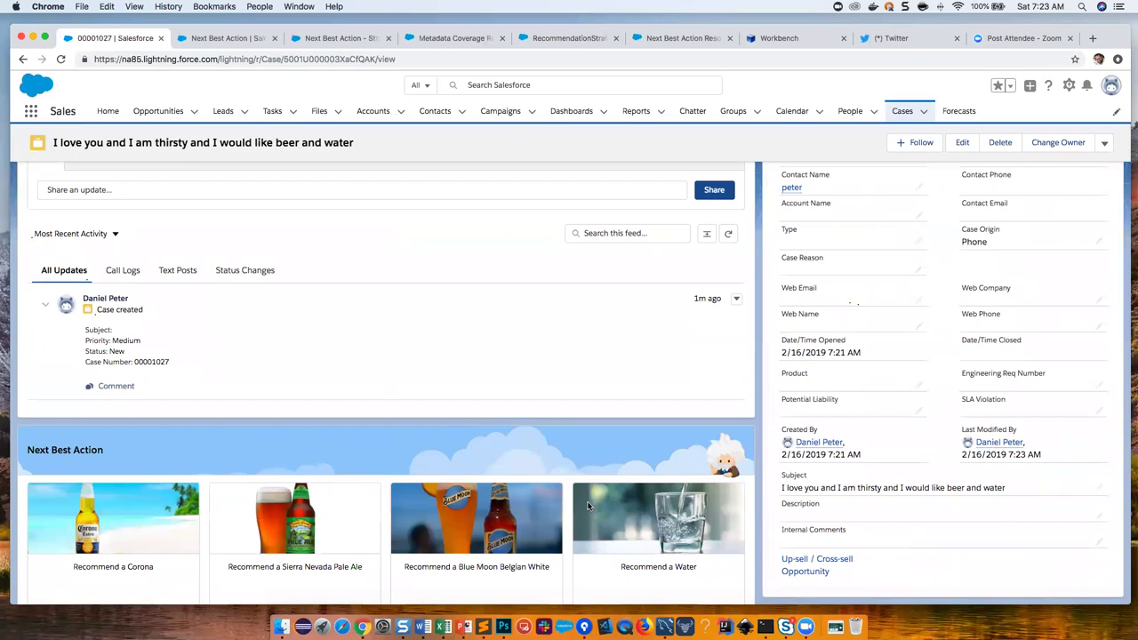
pyautogui.scroll(-2, 586, 505)
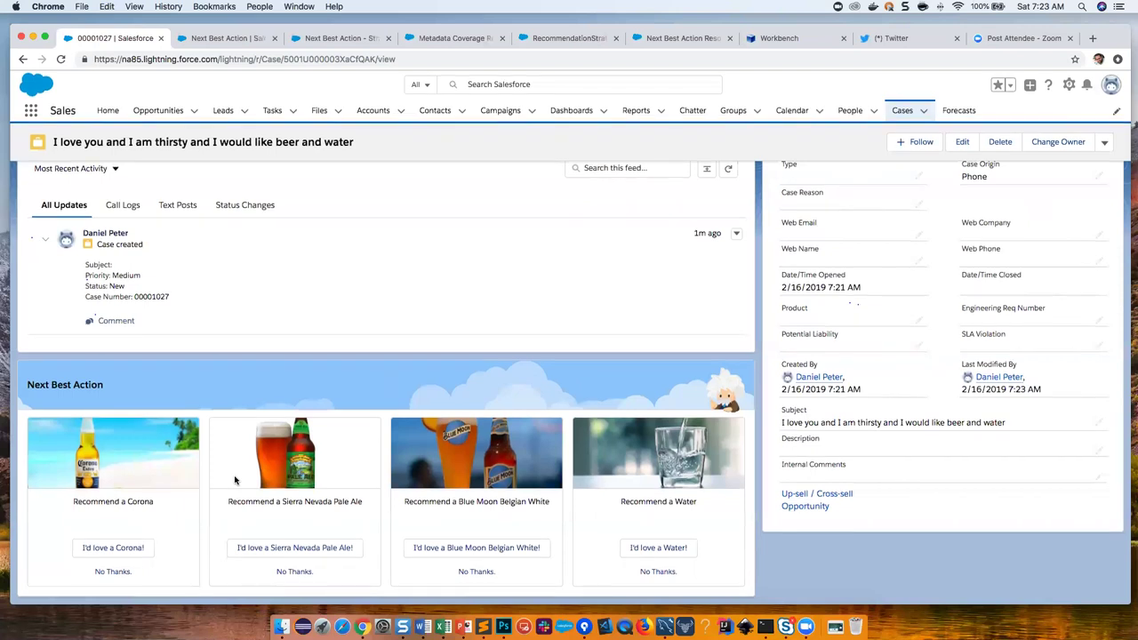
# - Examine the Next Best Action recommendations on the case, including the Corona card's description and its acceptance and rejection labels
pyautogui.scroll(1, 153, 504)
pyautogui.scroll(-1, 153, 504)
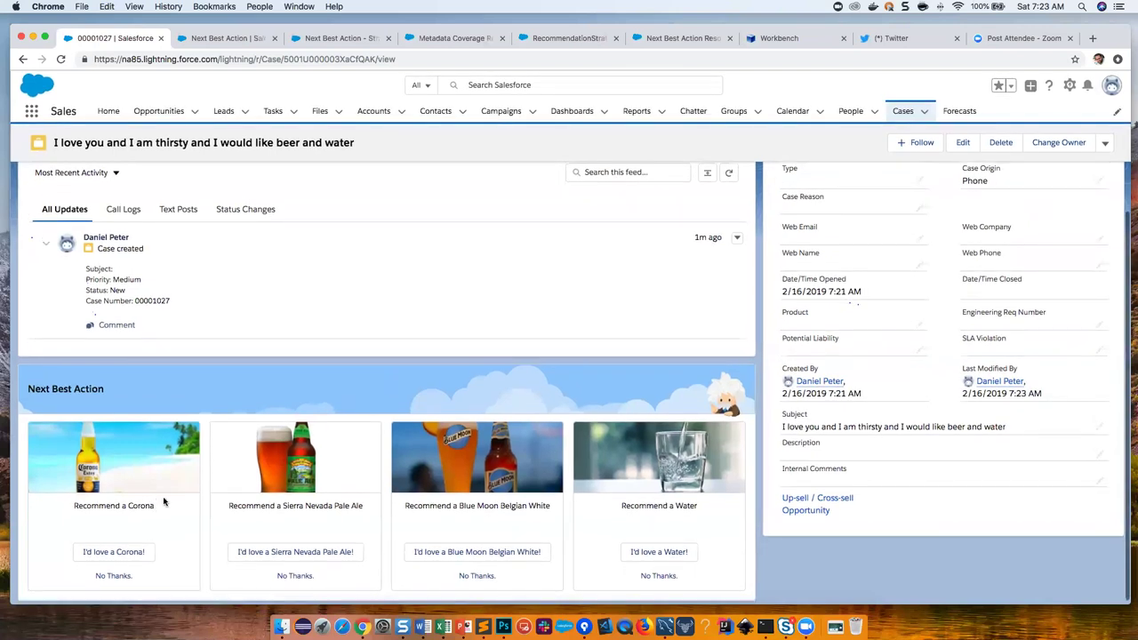
pyautogui.moveTo(73, 508); pyautogui.dragTo(147, 507)
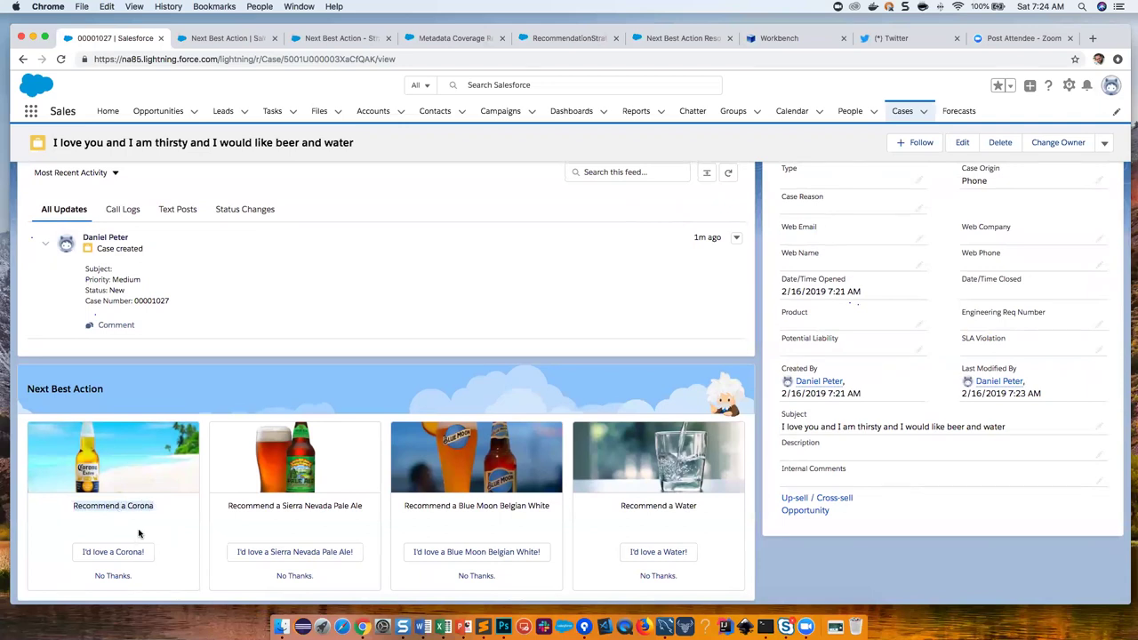
pyautogui.click(141, 531)
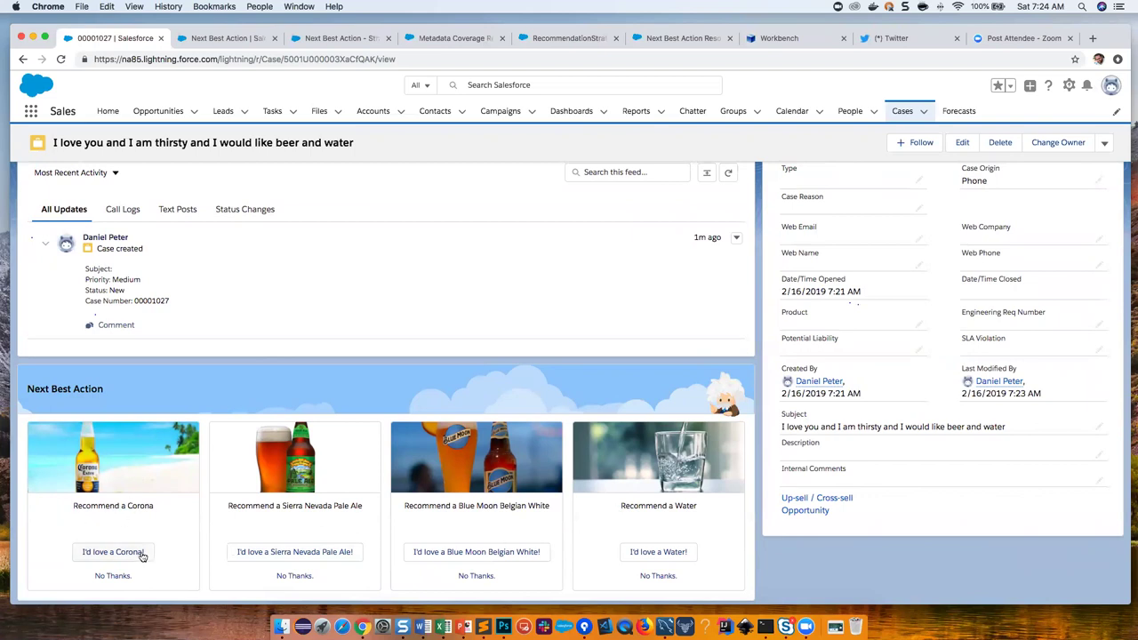
pyautogui.scroll(-1, 134, 560)
pyautogui.scroll(1, 115, 576)
pyautogui.scroll(-1, 184, 521)
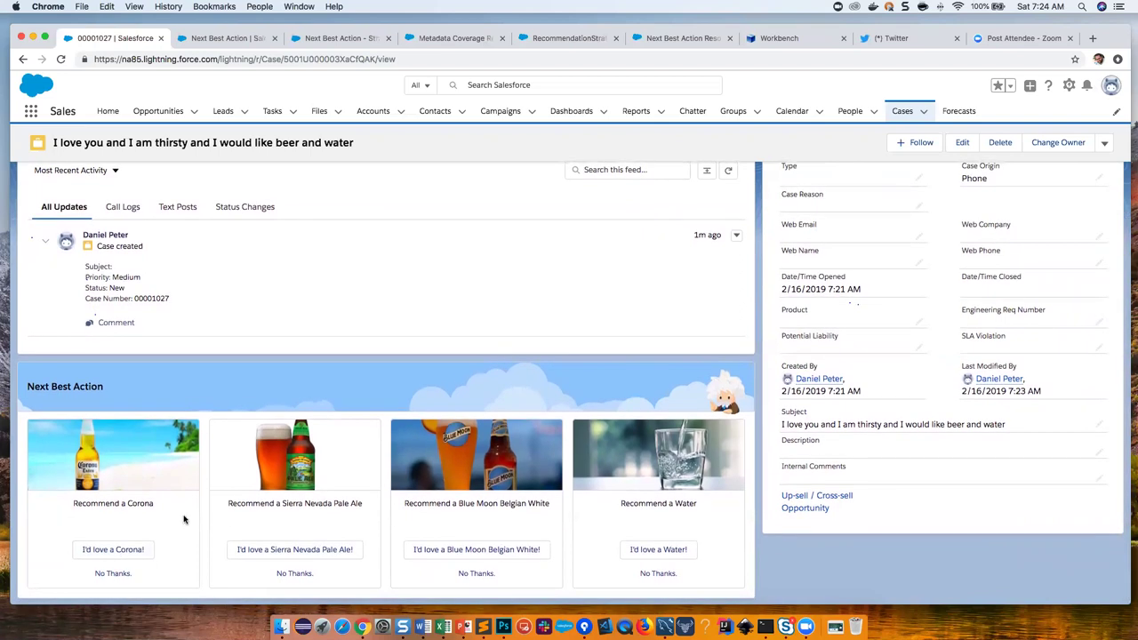
pyautogui.scroll(-1, 181, 520)
pyautogui.scroll(1, 181, 519)
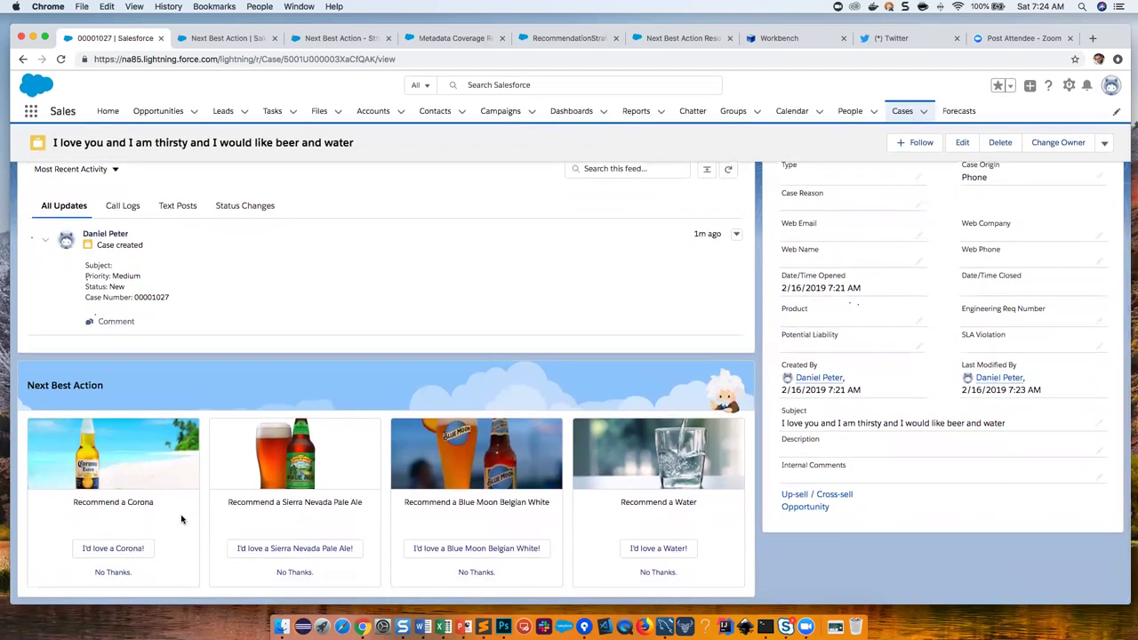
# - Accept the Corona recommendation, complete the Order Them A Drink flow and check the case's related comments
pyautogui.click(116, 549)
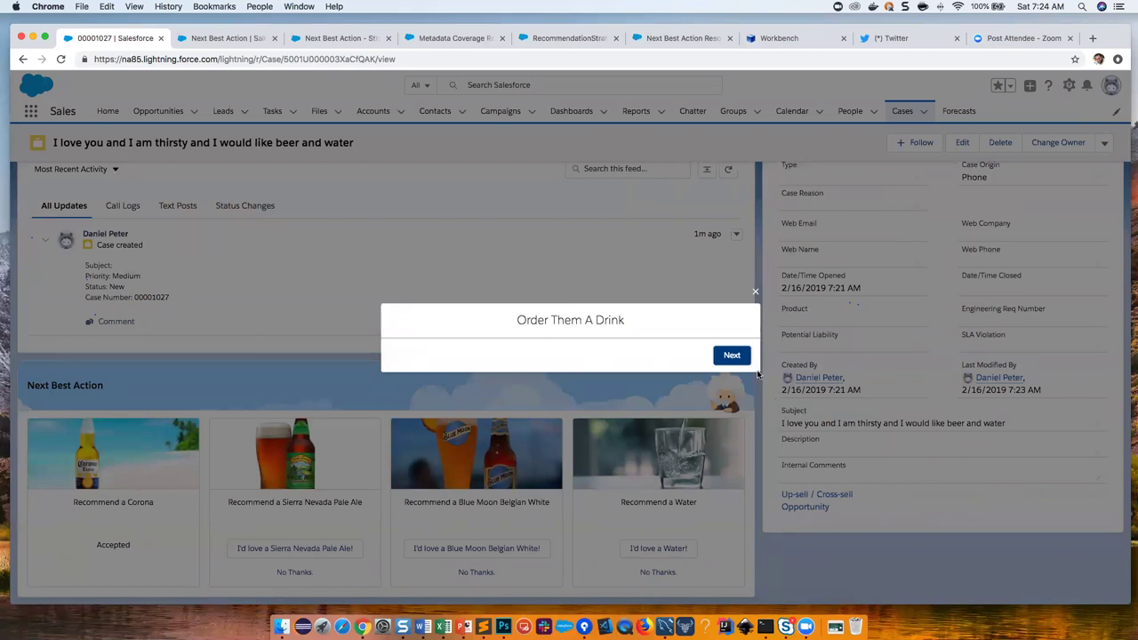
pyautogui.click(730, 356)
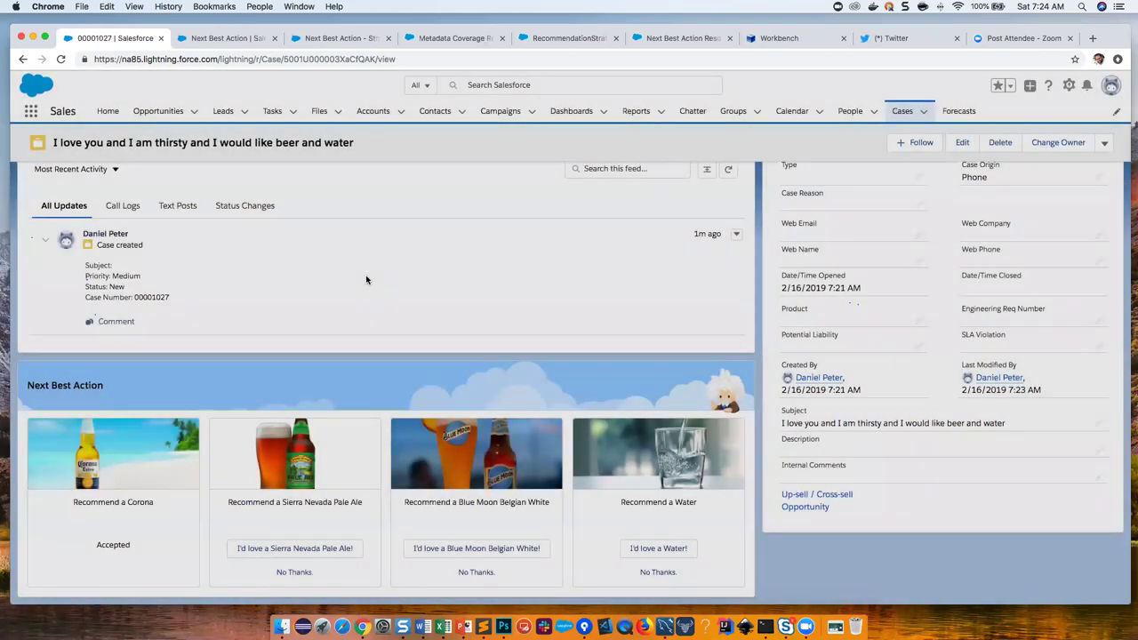
pyautogui.scroll(5, 429, 260)
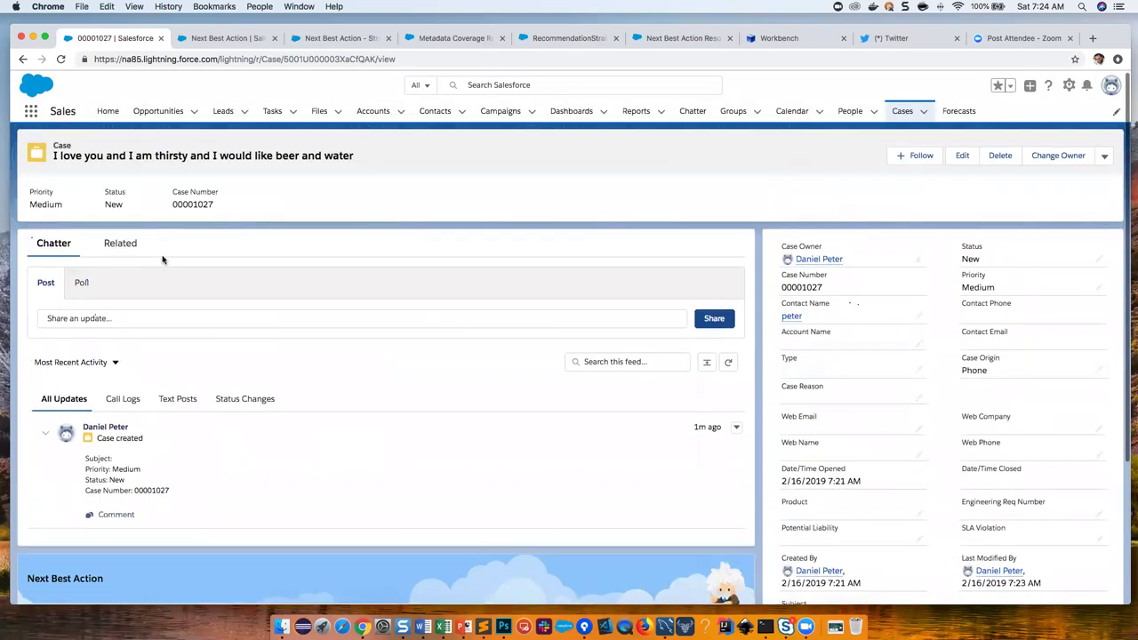
pyautogui.click(116, 245)
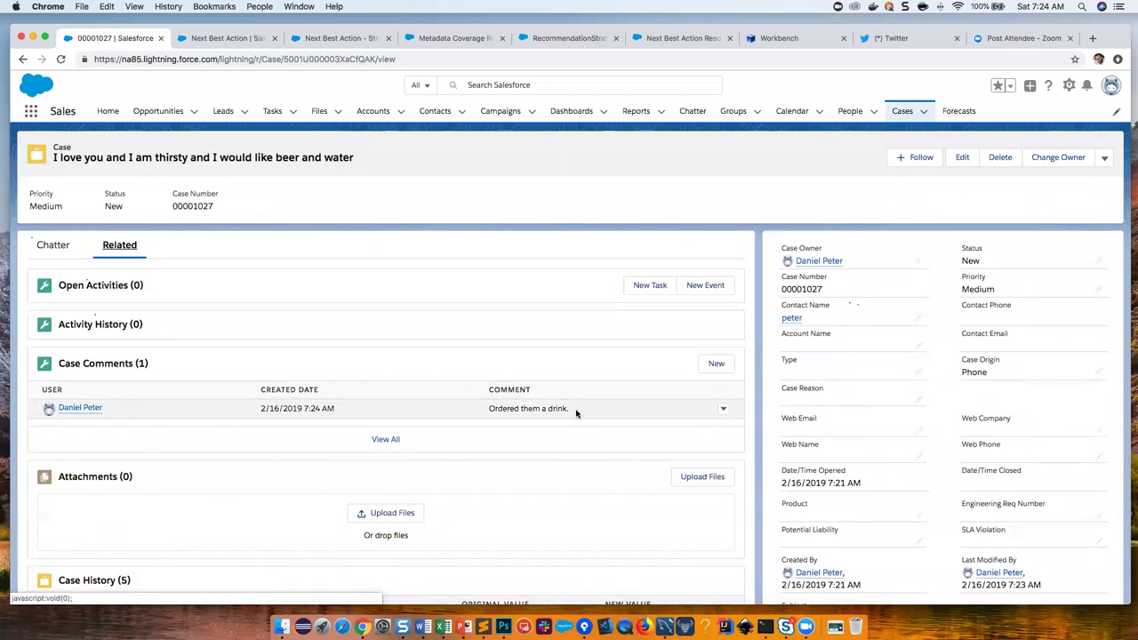
# - Review the case history and the Next Best Action cards on the case, and switch to the Einstein NBA presentation in PowerPoint
pyautogui.scroll(-4, 575, 414)
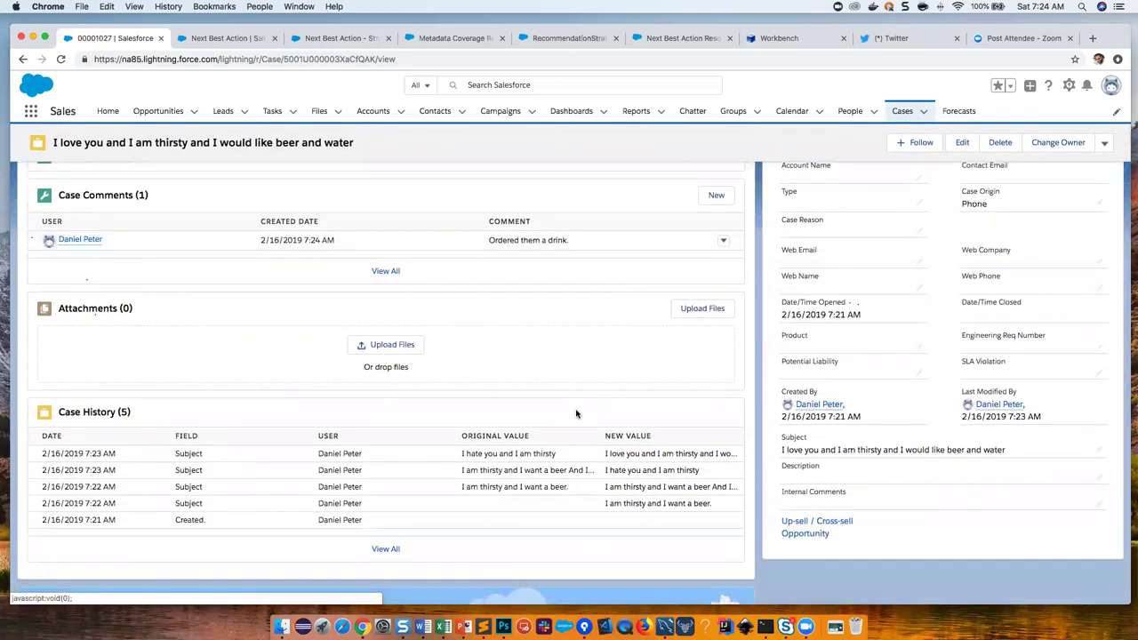
pyautogui.scroll(-1, 575, 414)
pyautogui.scroll(-4, 575, 413)
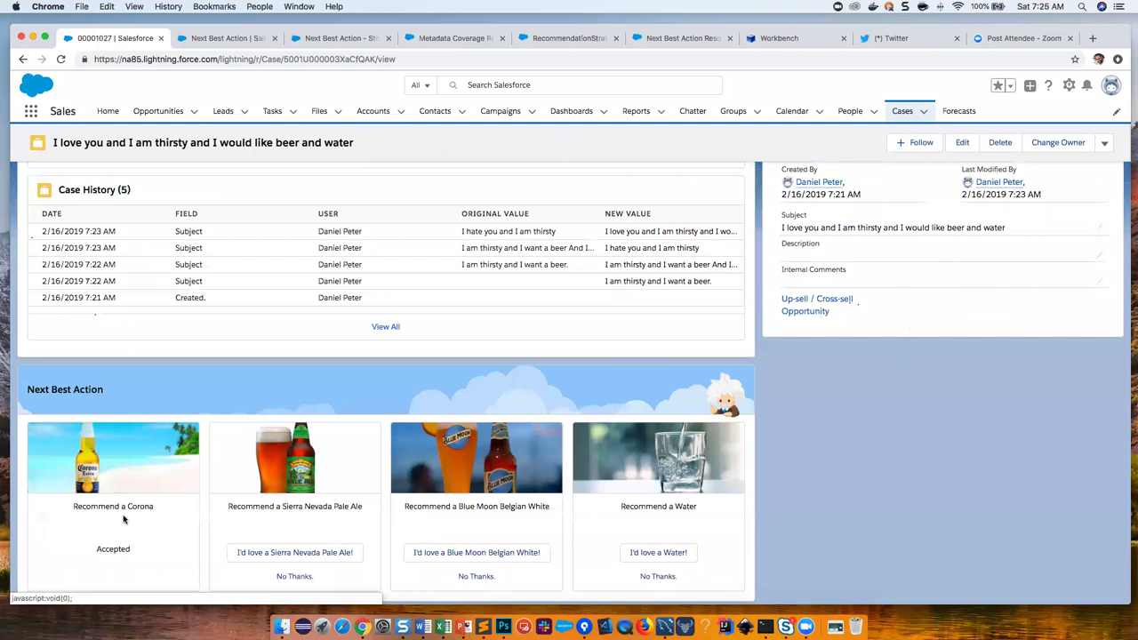
pyautogui.scroll(-1, 189, 529)
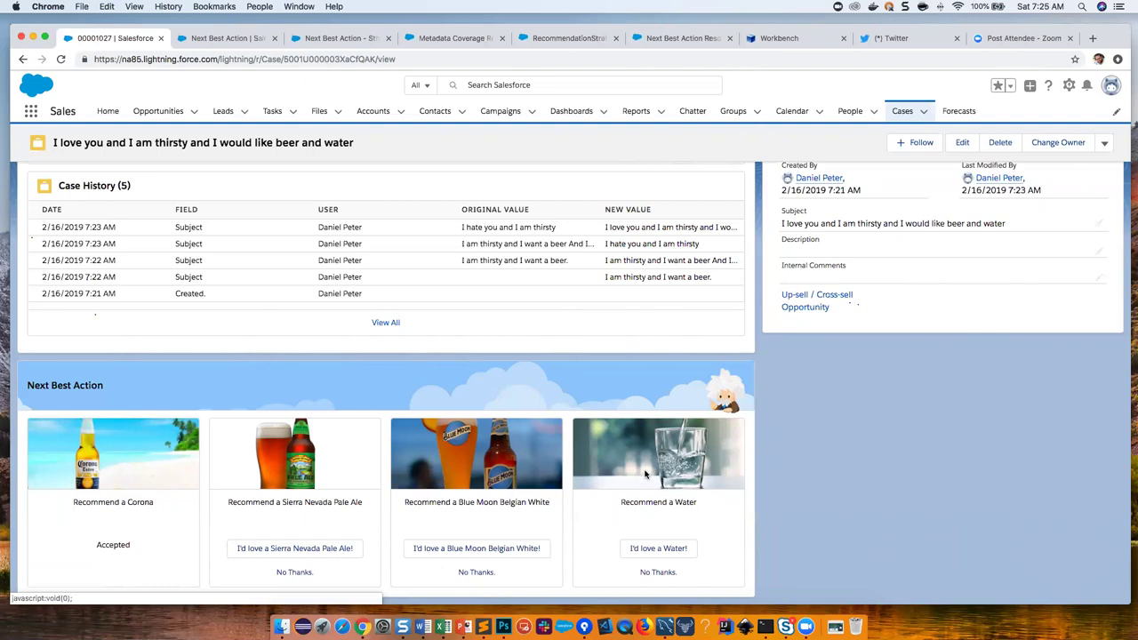
pyautogui.scroll(1, 859, 404)
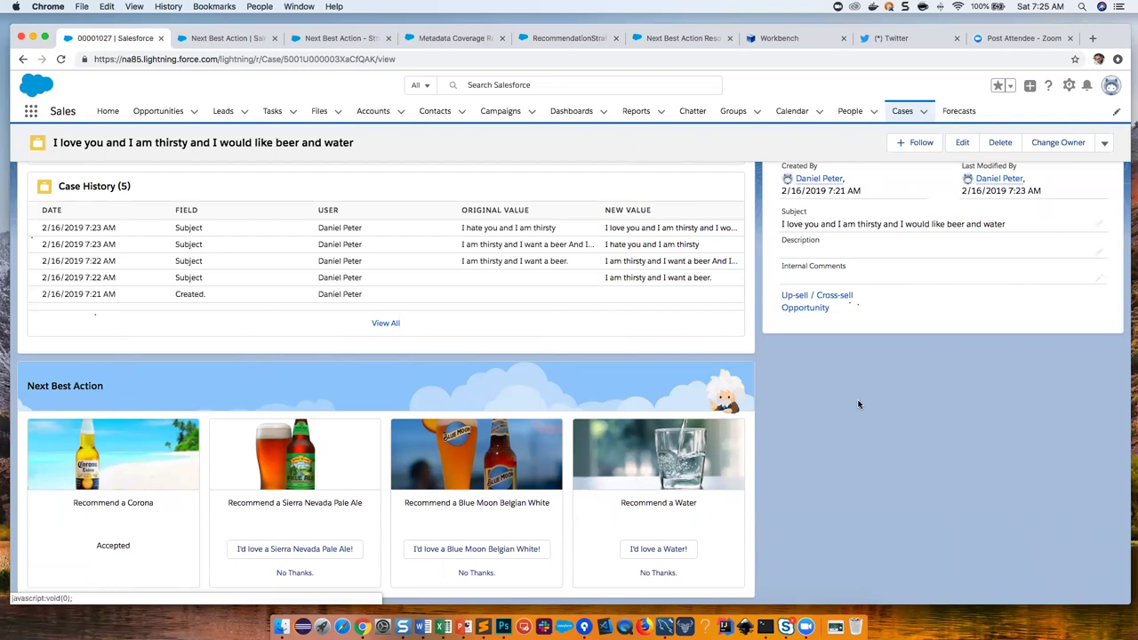
pyautogui.scroll(2, 859, 404)
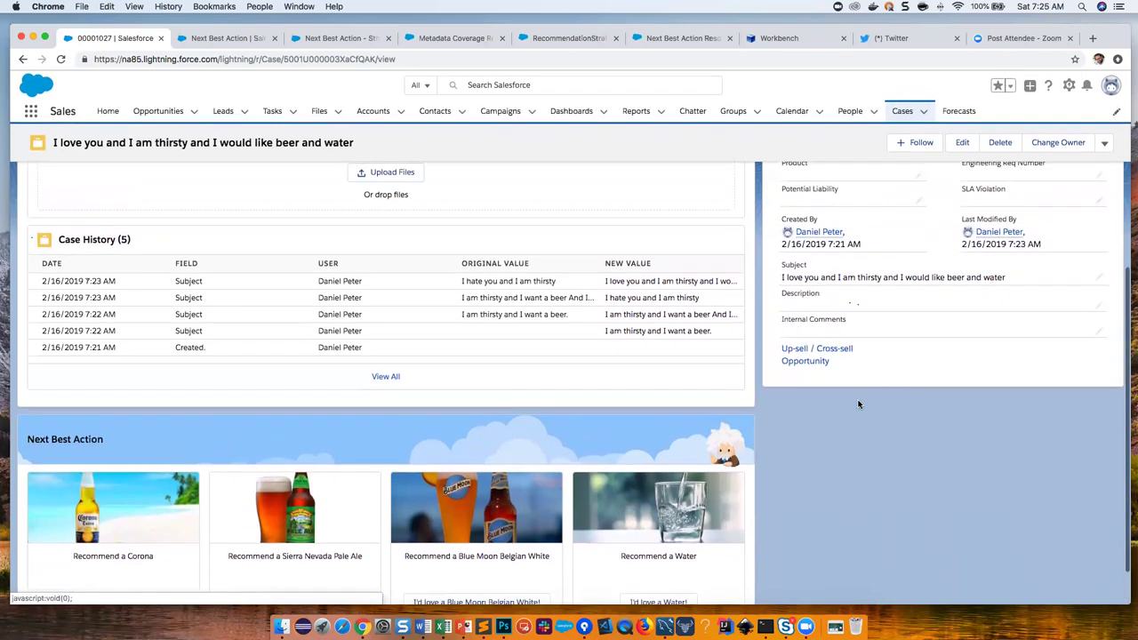
pyautogui.scroll(5, 859, 404)
pyautogui.scroll(3, 859, 405)
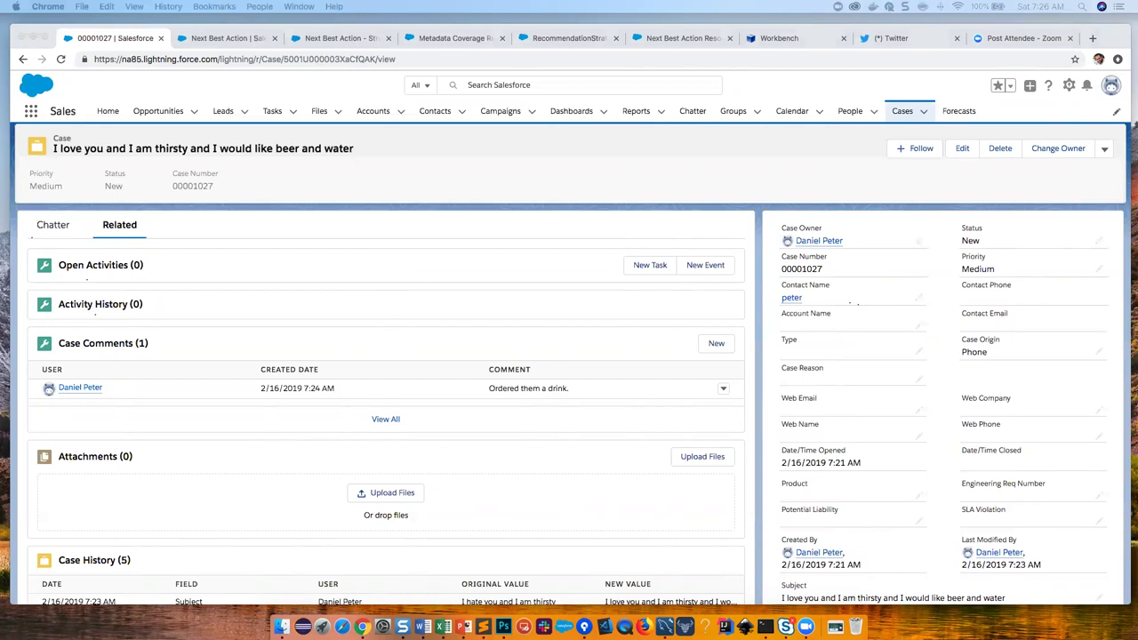
pyautogui.press('super+Tab')
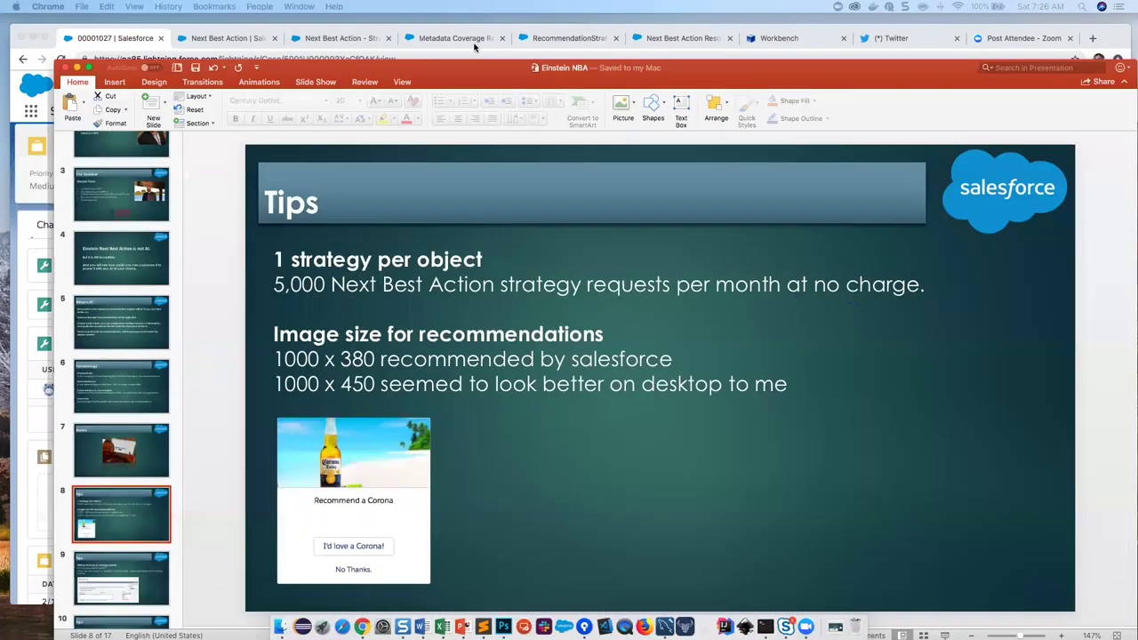